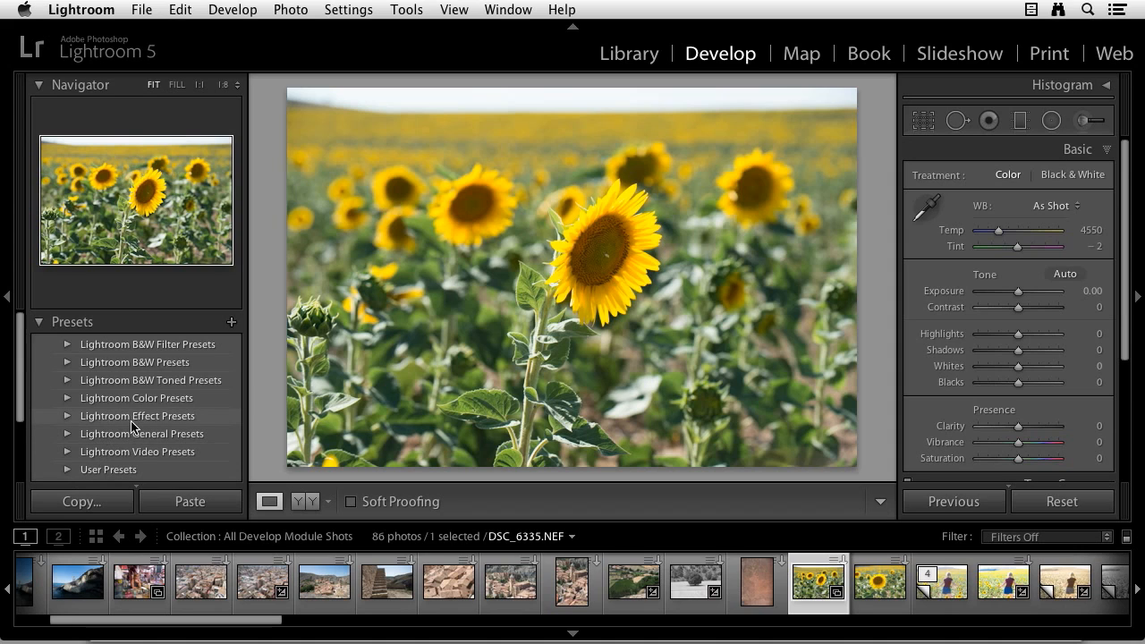
Step: Preview the presets in the Lightroom B&W Filter Presets and Lightroom B&W Presets folders on the sunflower photo
{"action": "left_click", "coordinate": [68, 345]}
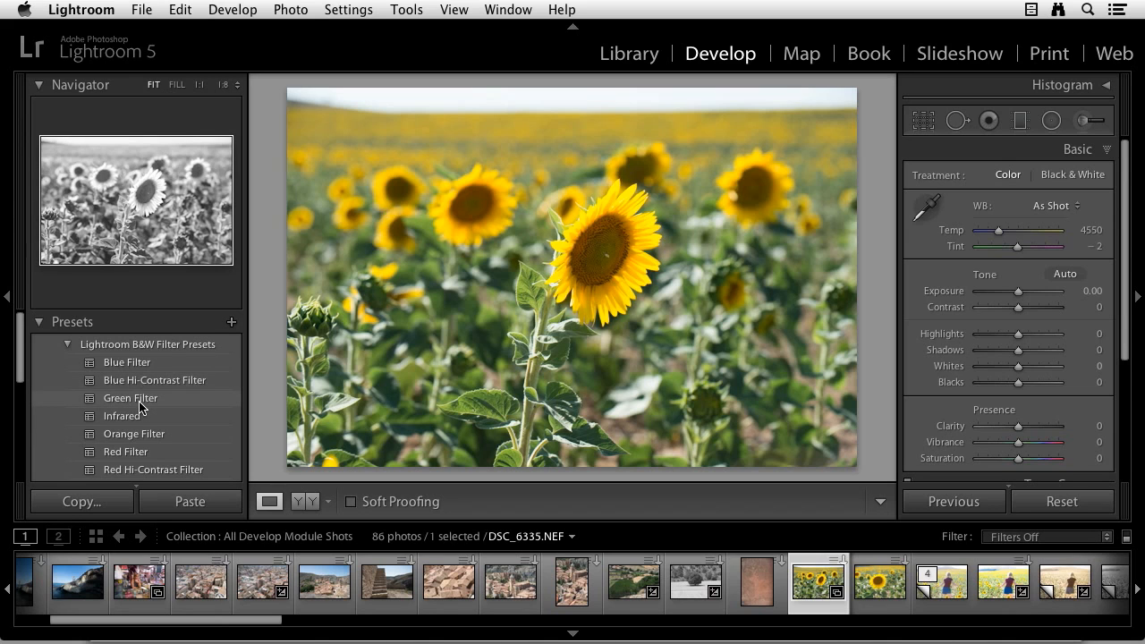
{"action": "scroll", "coordinate": [139, 407], "scroll_direction": "down", "scroll_amount": 3}
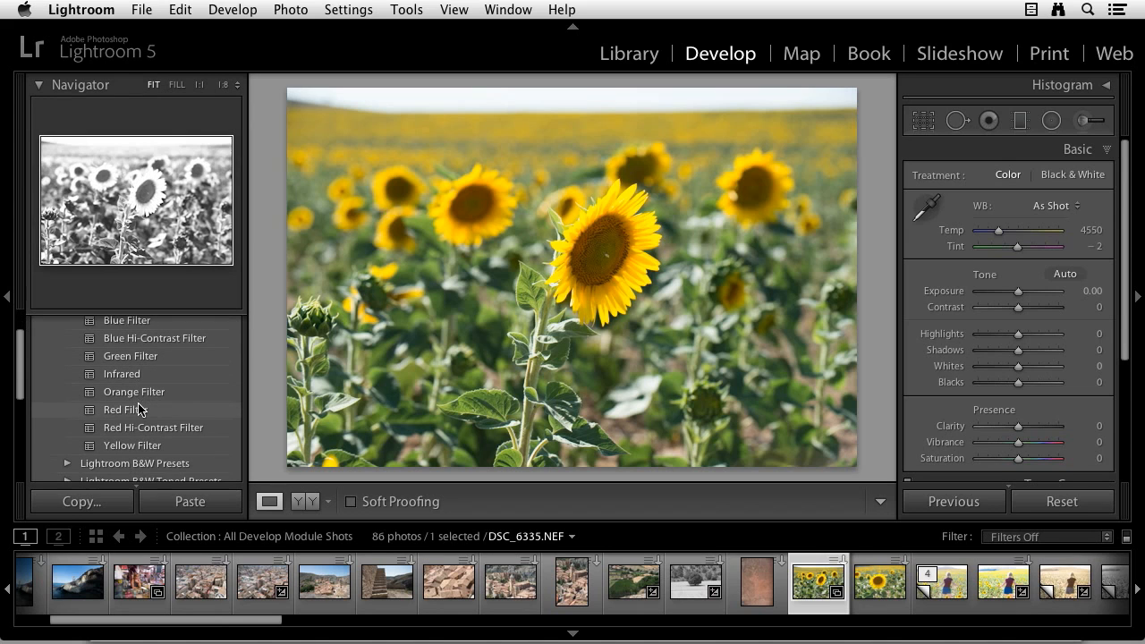
{"action": "scroll", "coordinate": [140, 409], "scroll_direction": "down", "scroll_amount": 2}
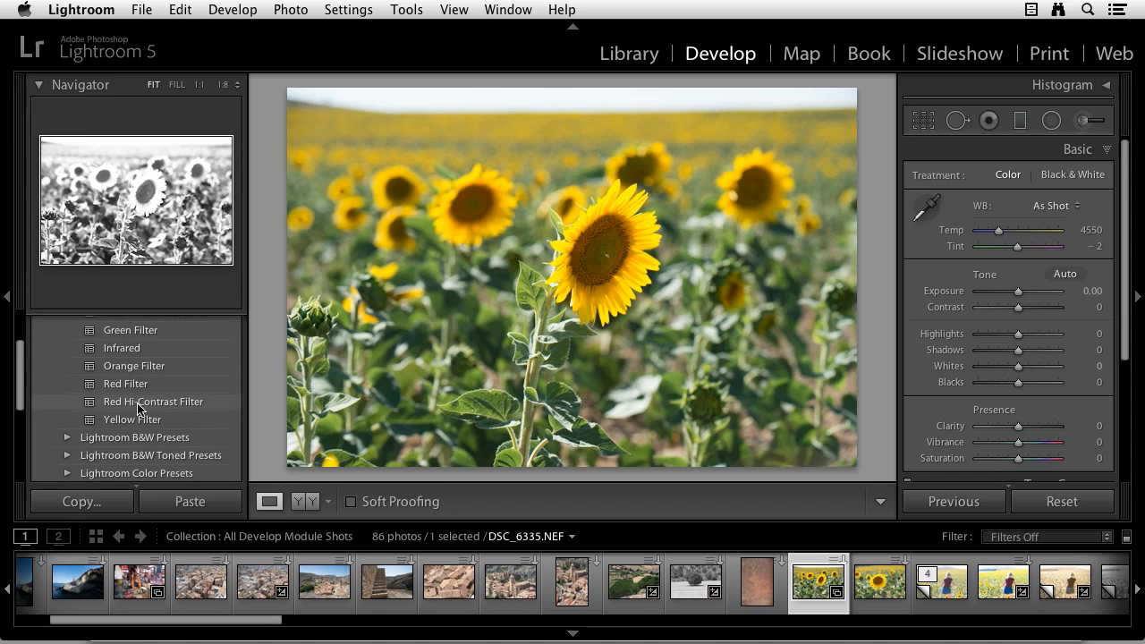
{"action": "scroll", "coordinate": [137, 408], "scroll_direction": "down", "scroll_amount": 1}
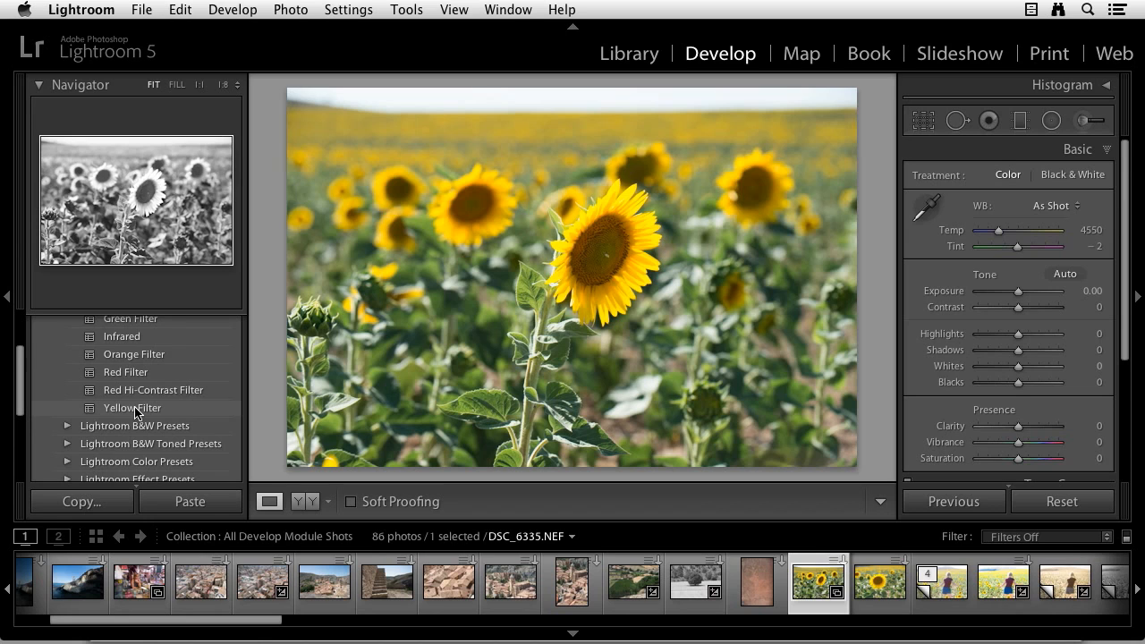
{"action": "left_click", "coordinate": [67, 426]}
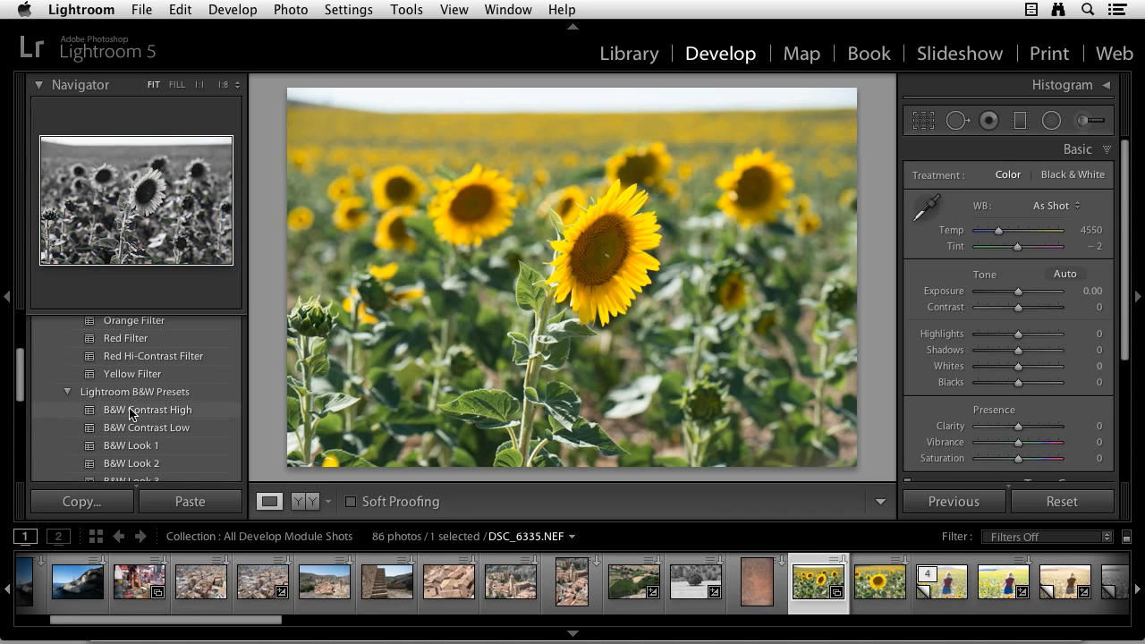
{"action": "scroll", "coordinate": [133, 404], "scroll_direction": "down", "scroll_amount": 5}
{"action": "scroll", "coordinate": [130, 403], "scroll_direction": "down", "scroll_amount": 3}
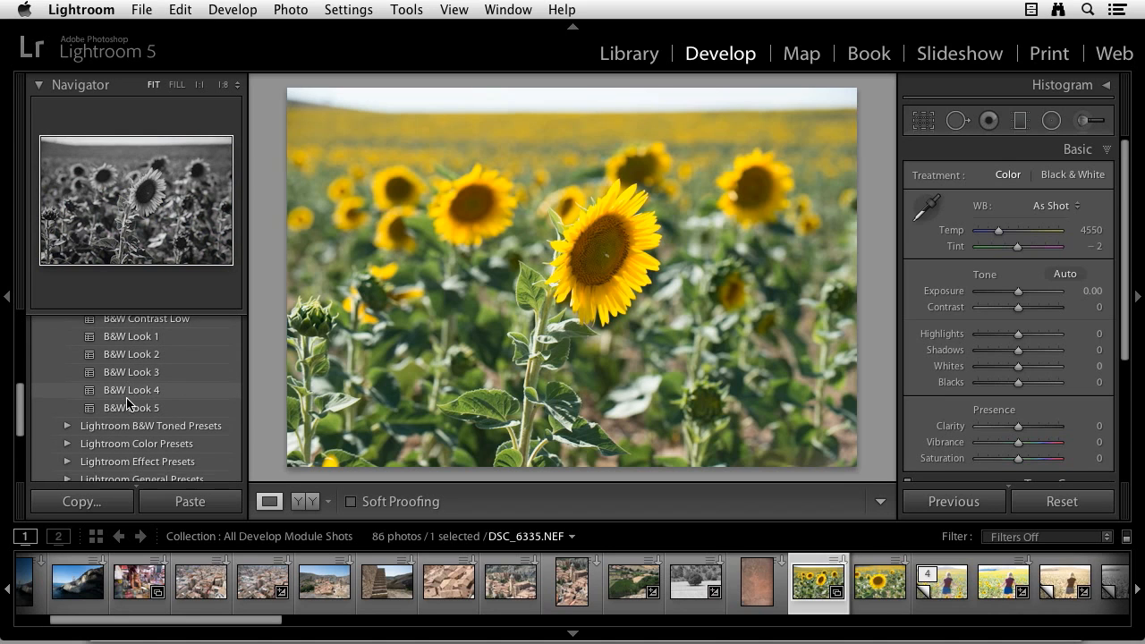
{"action": "scroll", "coordinate": [129, 402], "scroll_direction": "down", "scroll_amount": 2}
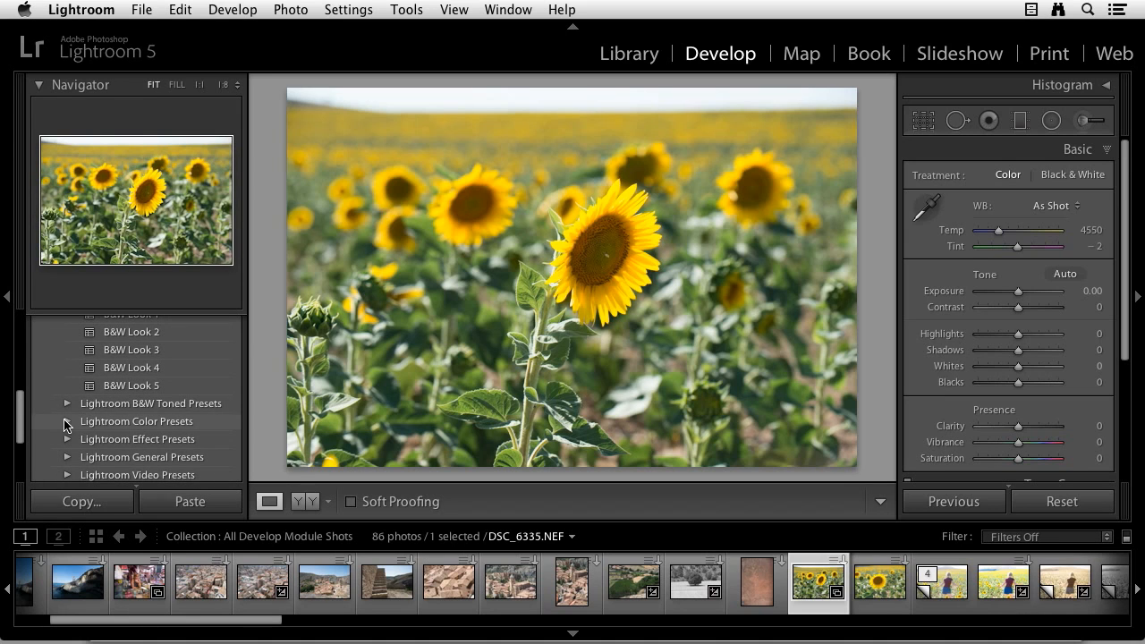
Step: Try the Cross Process 2 and Cross Process 3 color presets on the sunflower photo, and reset its develop settings
{"action": "left_click", "coordinate": [68, 421]}
{"action": "scroll", "coordinate": [104, 413], "scroll_direction": "down", "scroll_amount": 4}
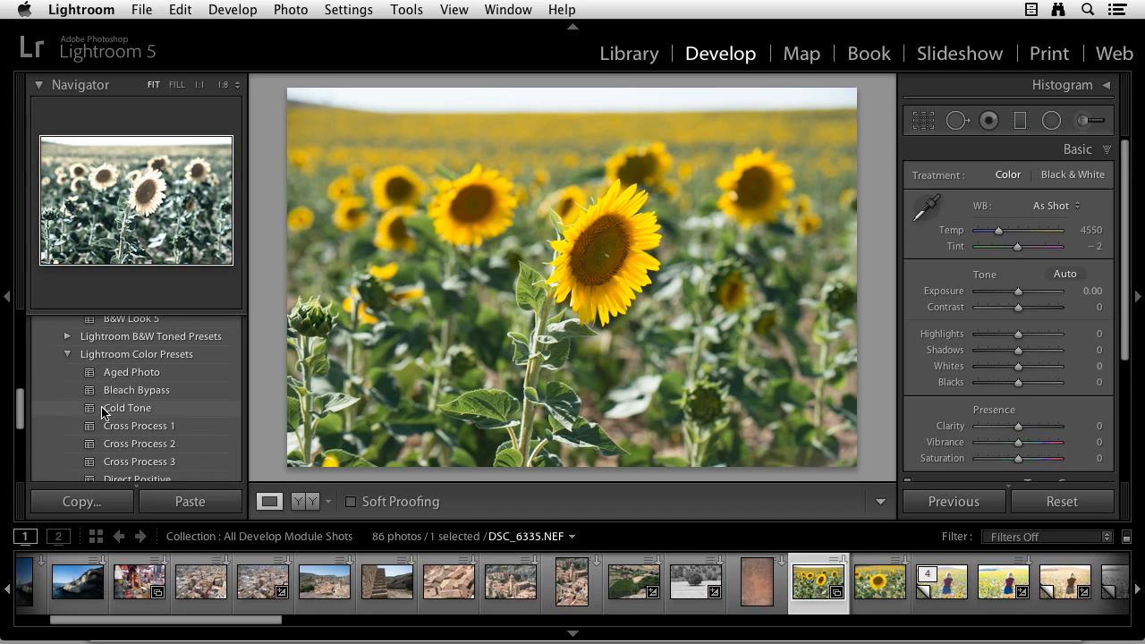
{"action": "scroll", "coordinate": [106, 411], "scroll_direction": "down", "scroll_amount": 2}
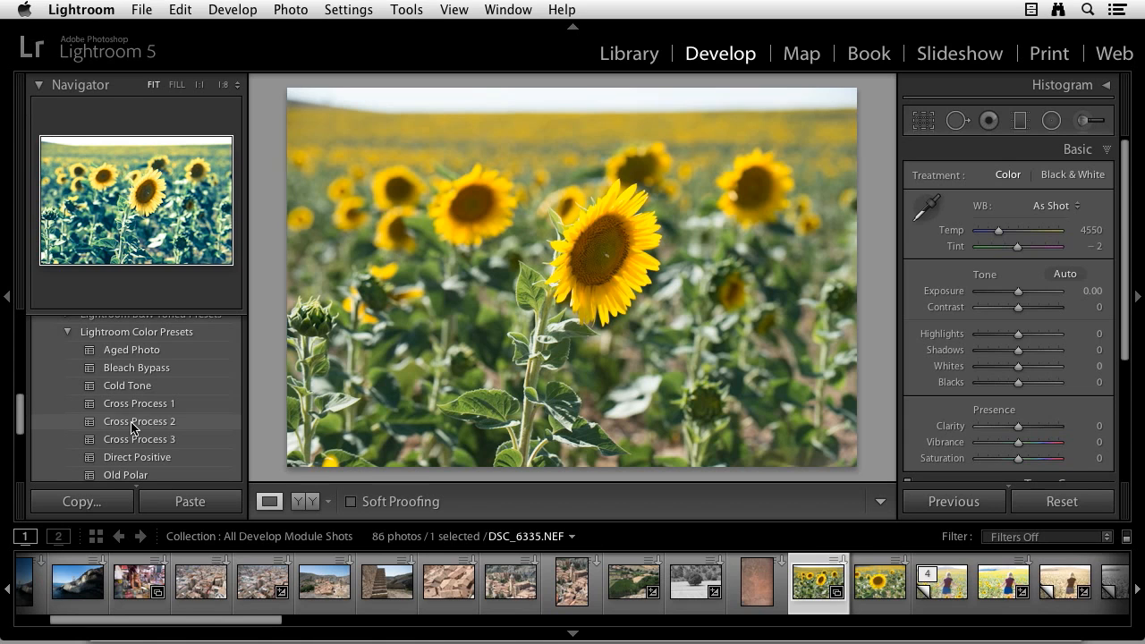
{"action": "left_click", "coordinate": [131, 422]}
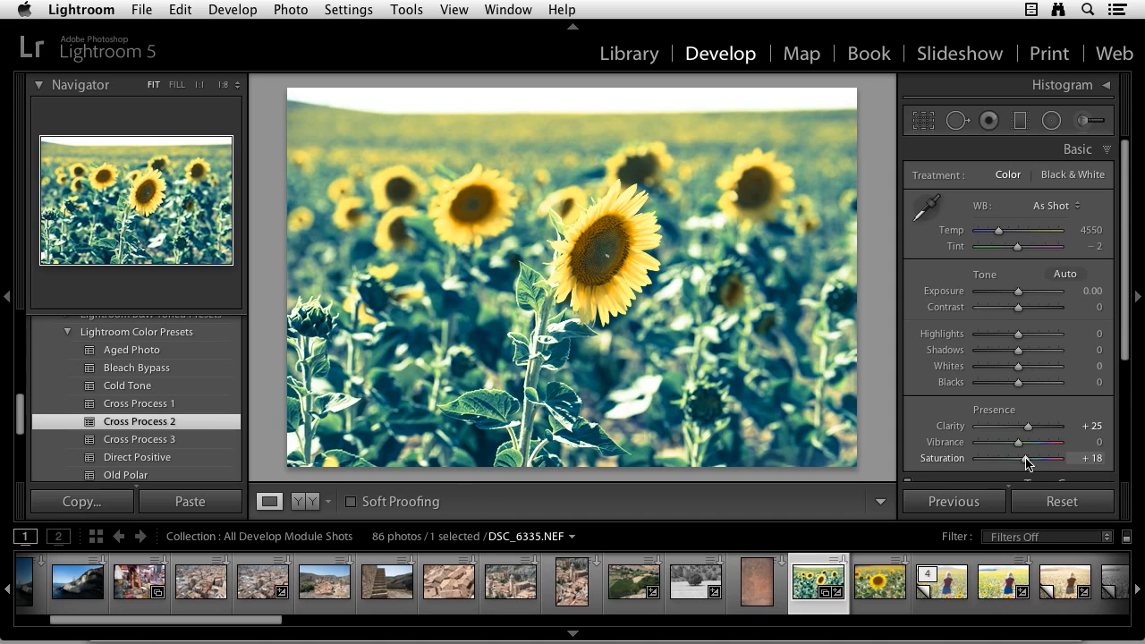
{"action": "left_click", "coordinate": [170, 442]}
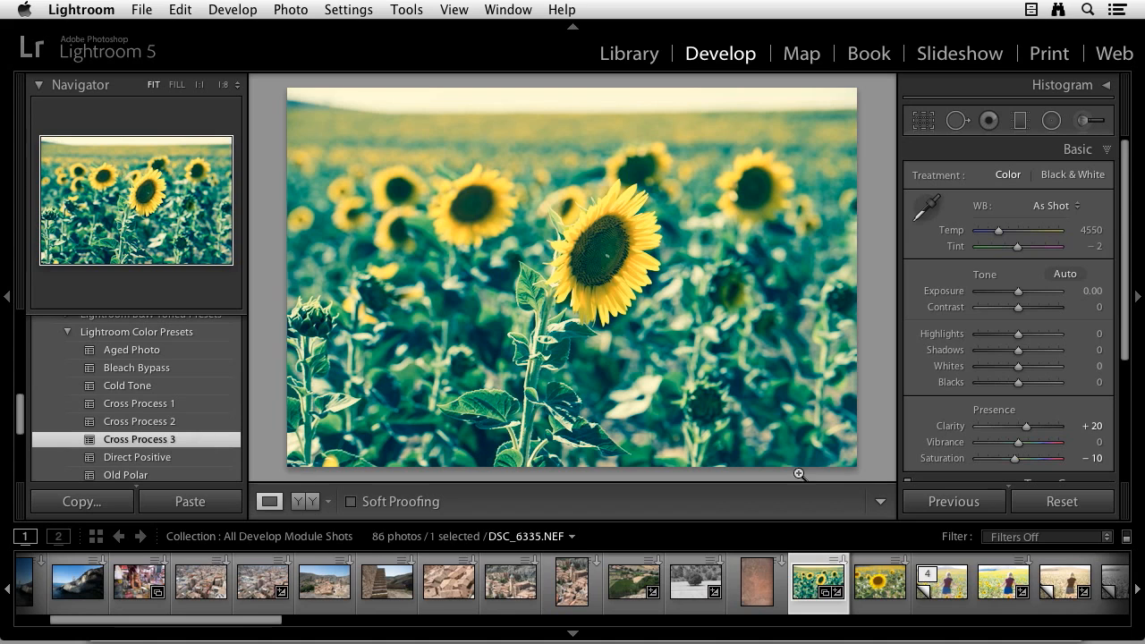
{"action": "left_click", "coordinate": [1056, 501]}
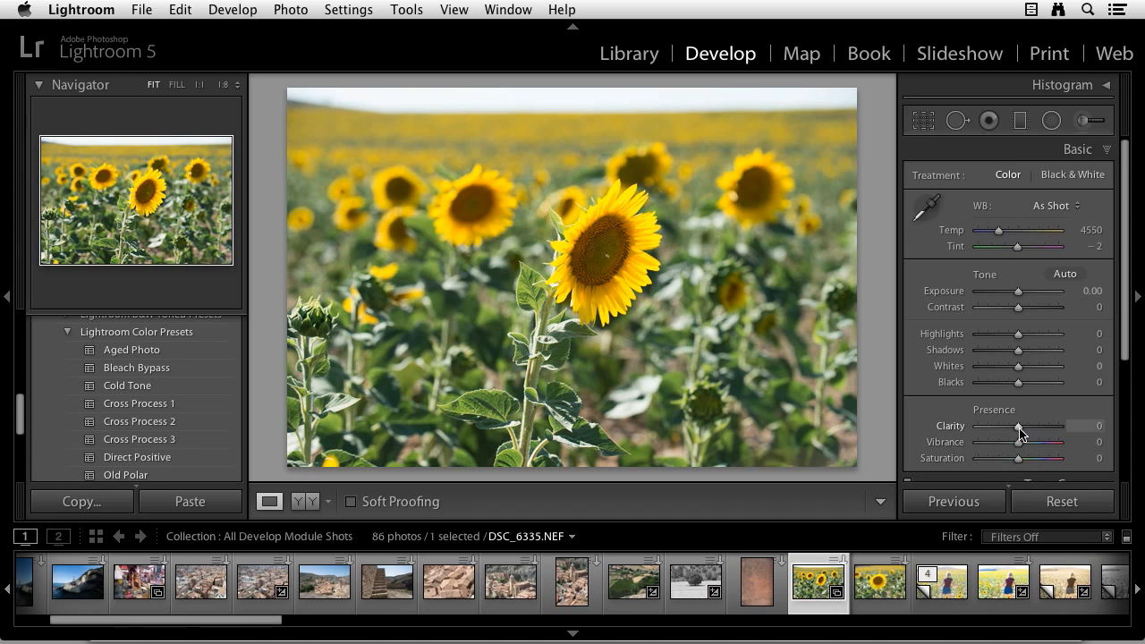
Step: Set the sunflower photo's Clarity to −77 and its Vibrance to −47
{"action": "left_click_drag", "start_coordinate": [1018, 432], "coordinate": [989, 429]}
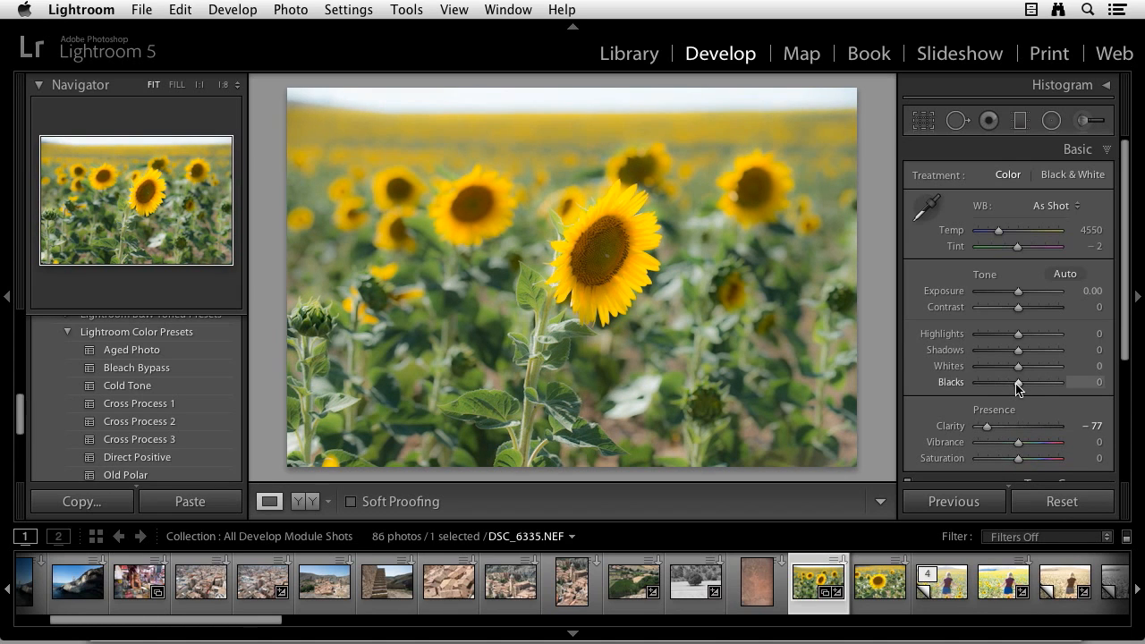
{"action": "left_click_drag", "start_coordinate": [1016, 442], "coordinate": [999, 445]}
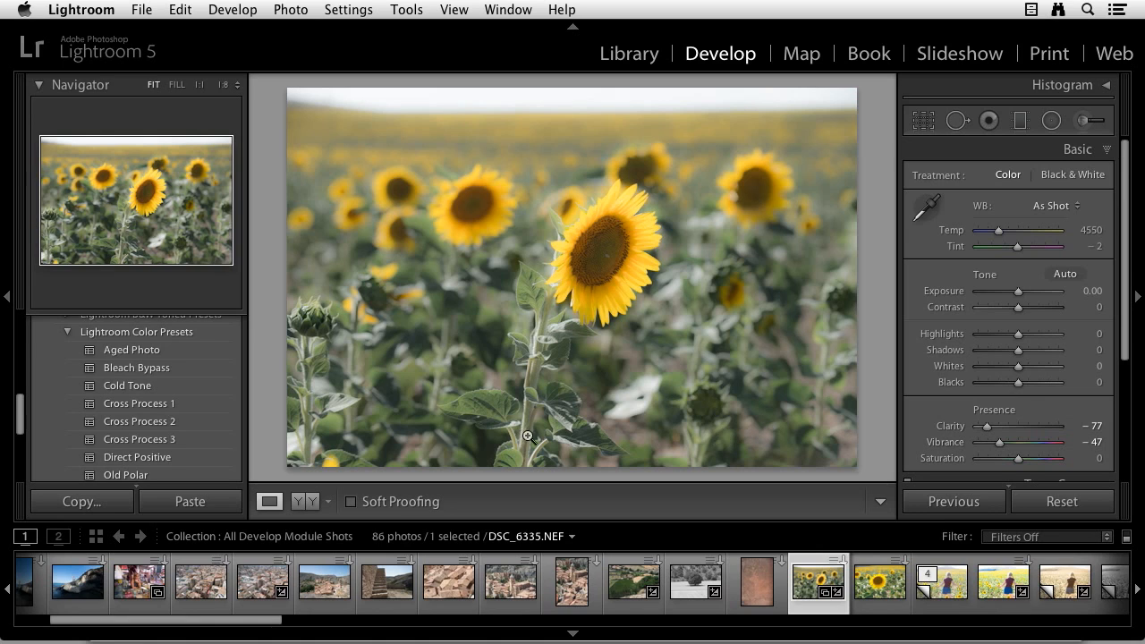
Step: Start a new develop preset named Negative Clarity, keeping User Presets as its folder
{"action": "scroll", "coordinate": [177, 414], "scroll_direction": "up", "scroll_amount": 10}
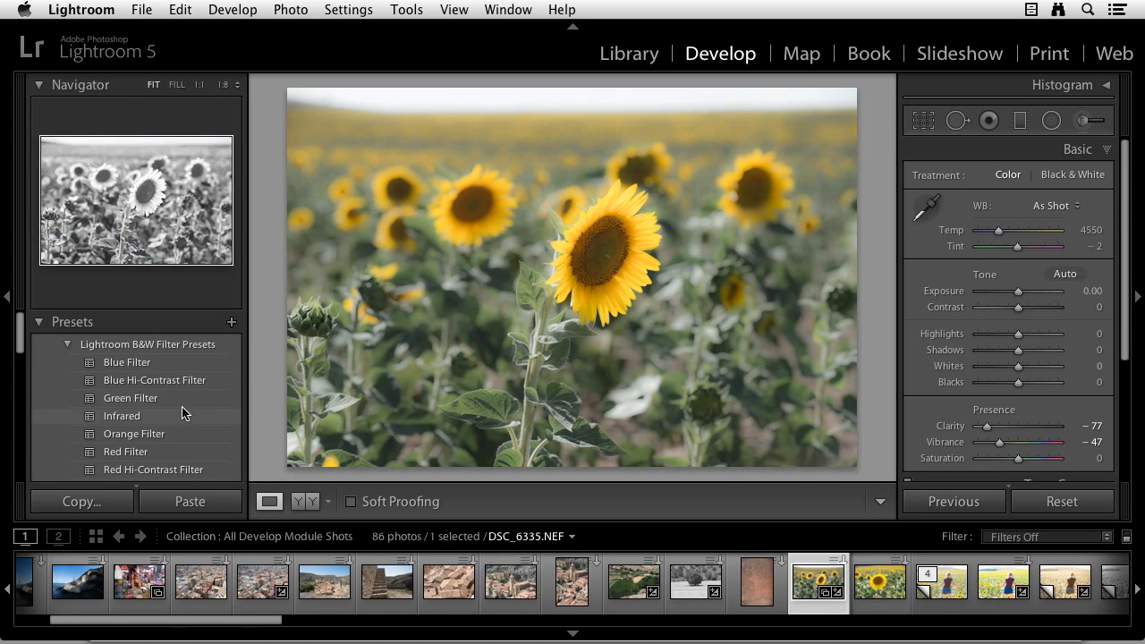
{"action": "left_click", "coordinate": [232, 323]}
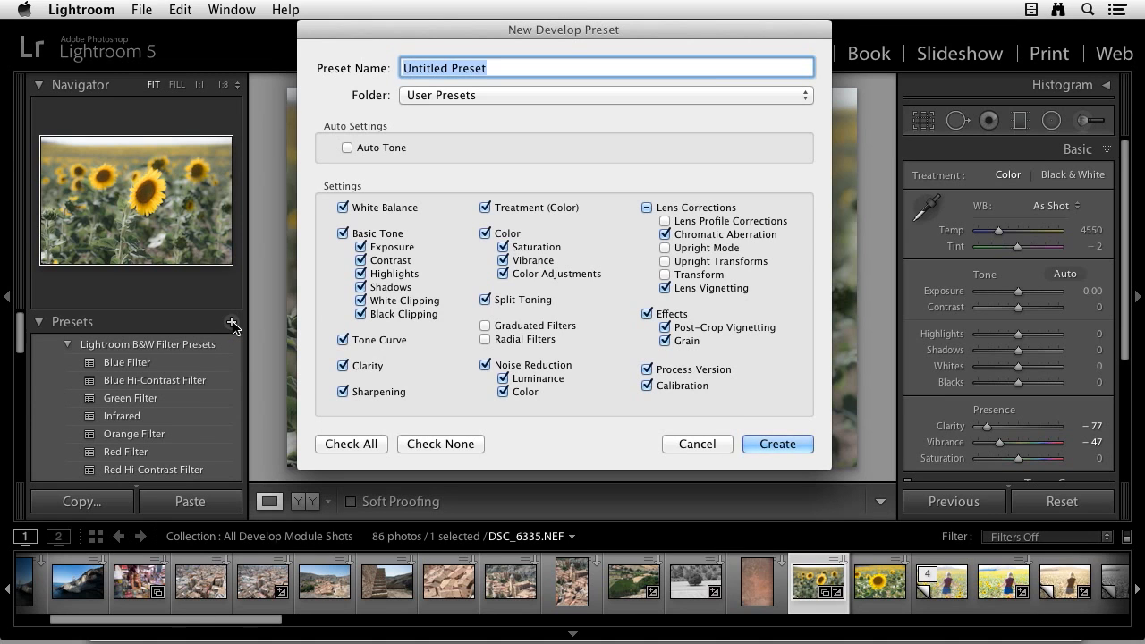
{"action": "type", "text": "Negative Clarity"}
{"action": "left_click", "coordinate": [500, 96]}
{"action": "left_click", "coordinate": [499, 96]}
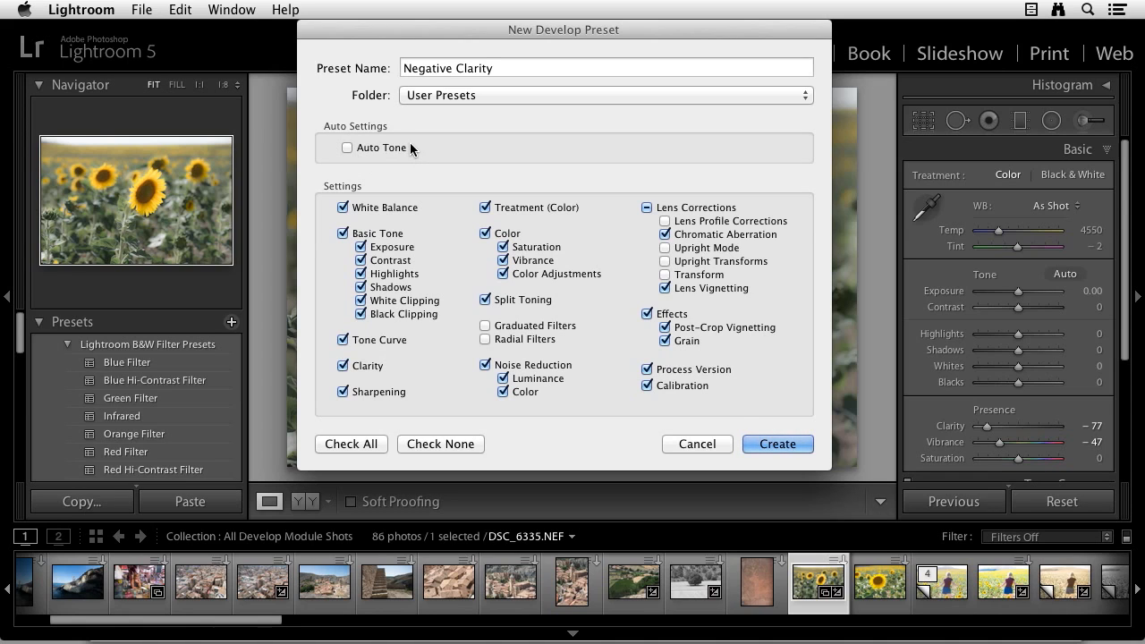
Step: Include only Basic Tone, Clarity, Treatment (Color), Vibrance and Process Version in the new preset, and create it
{"action": "left_click", "coordinate": [441, 445]}
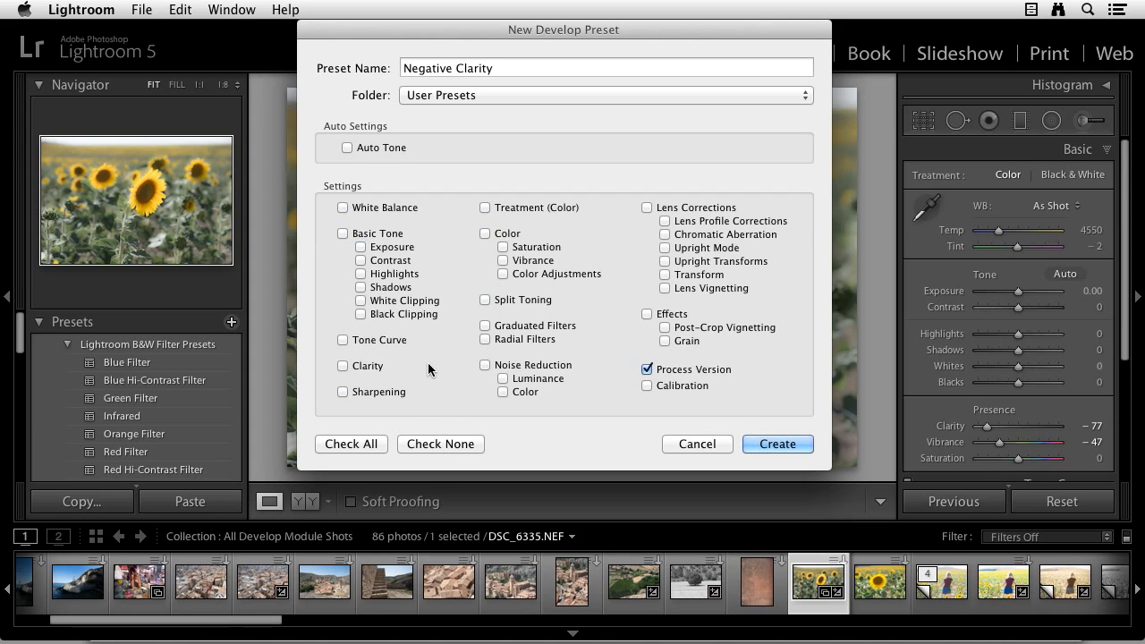
{"action": "left_click", "coordinate": [343, 233]}
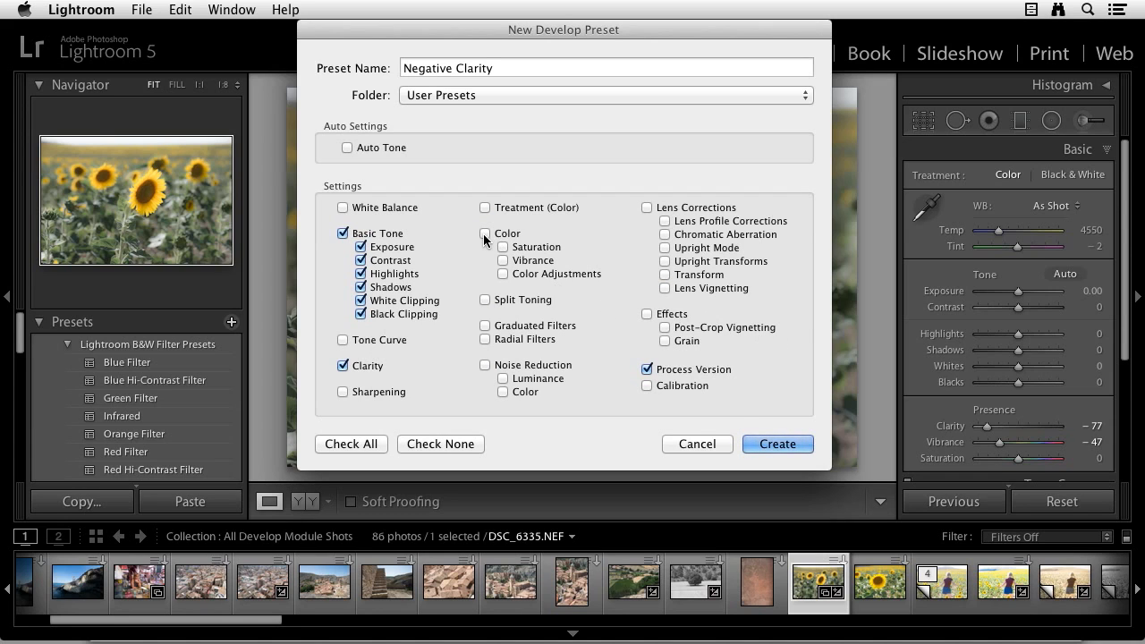
{"action": "left_click", "coordinate": [502, 260]}
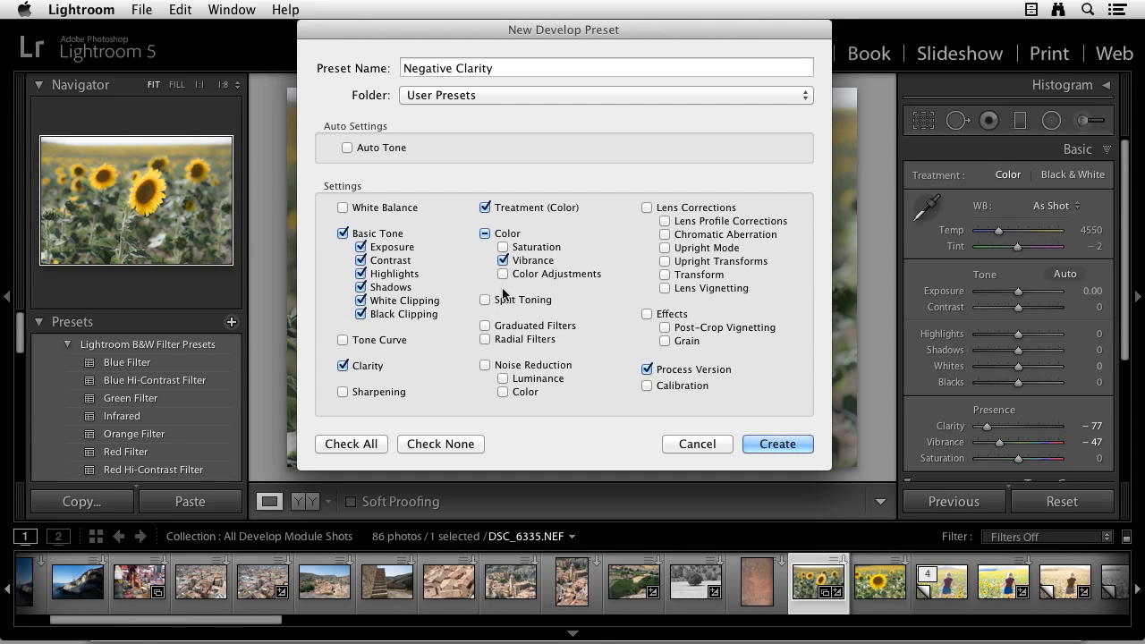
{"action": "left_click", "coordinate": [778, 443]}
Step: Create a preset folder named User Color Presets and move the Negative Clarity preset into it
{"action": "scroll", "coordinate": [175, 458], "scroll_direction": "down", "scroll_amount": 3}
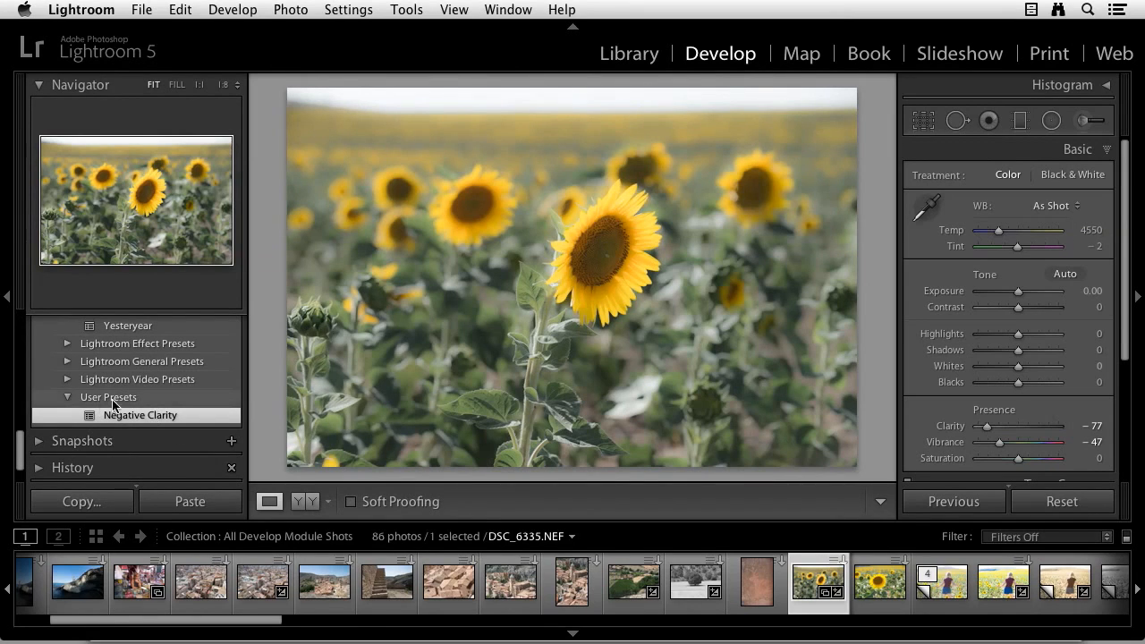
{"action": "right_click", "coordinate": [188, 398]}
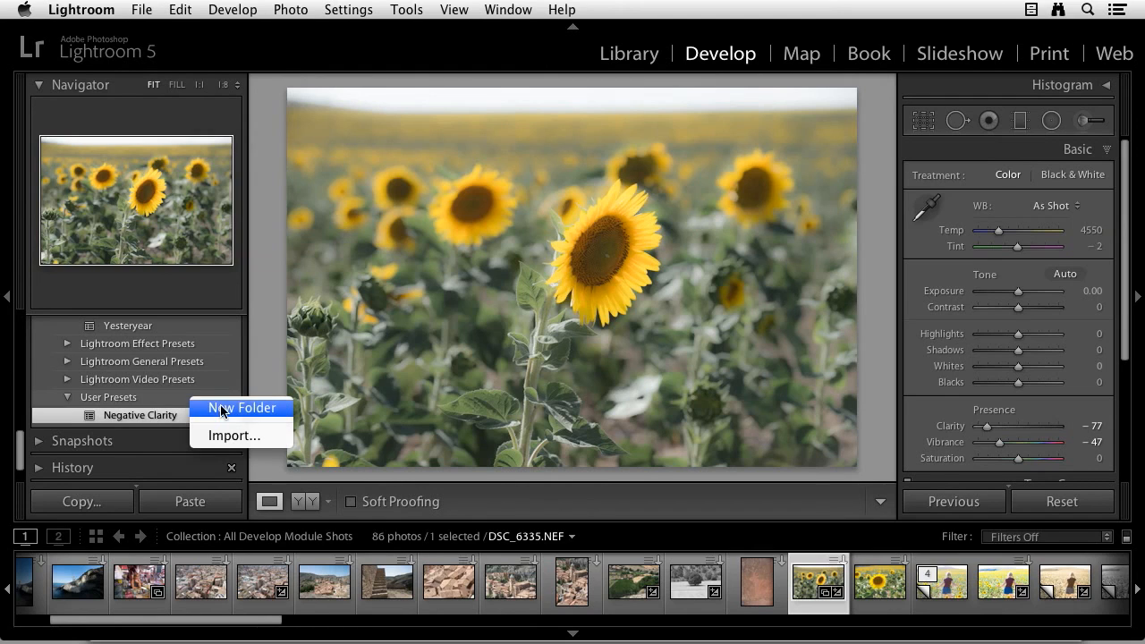
{"action": "left_click", "coordinate": [224, 408]}
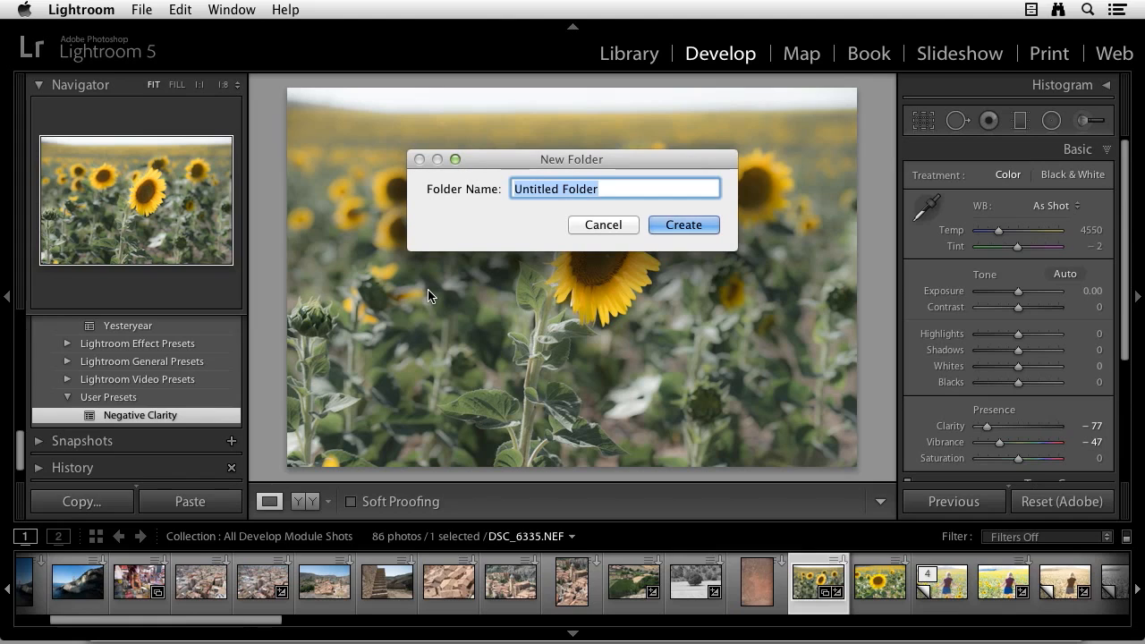
{"action": "type", "text": "User Co"}
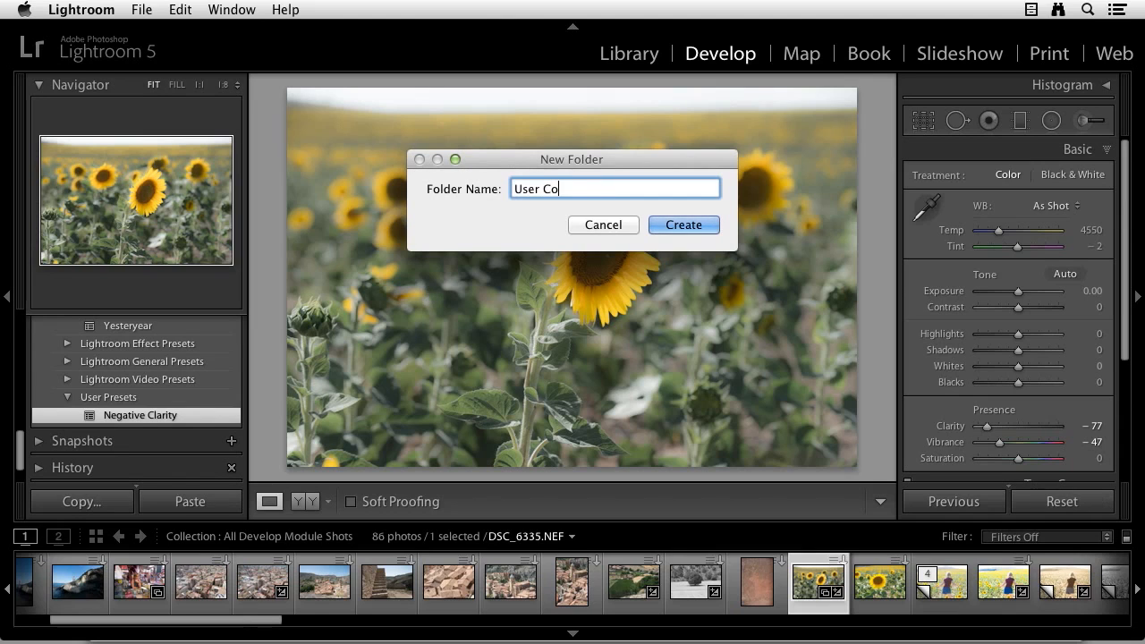
{"action": "type", "text": "lor Presets"}
{"action": "key", "text": "Return"}
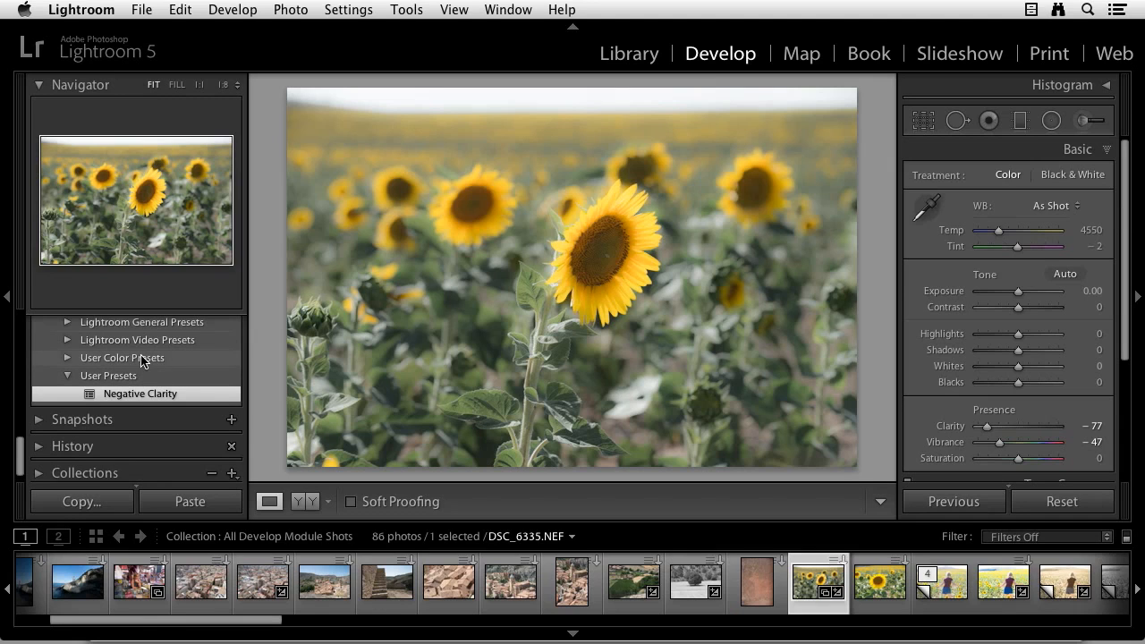
{"action": "left_click_drag", "start_coordinate": [127, 397], "coordinate": [143, 363]}
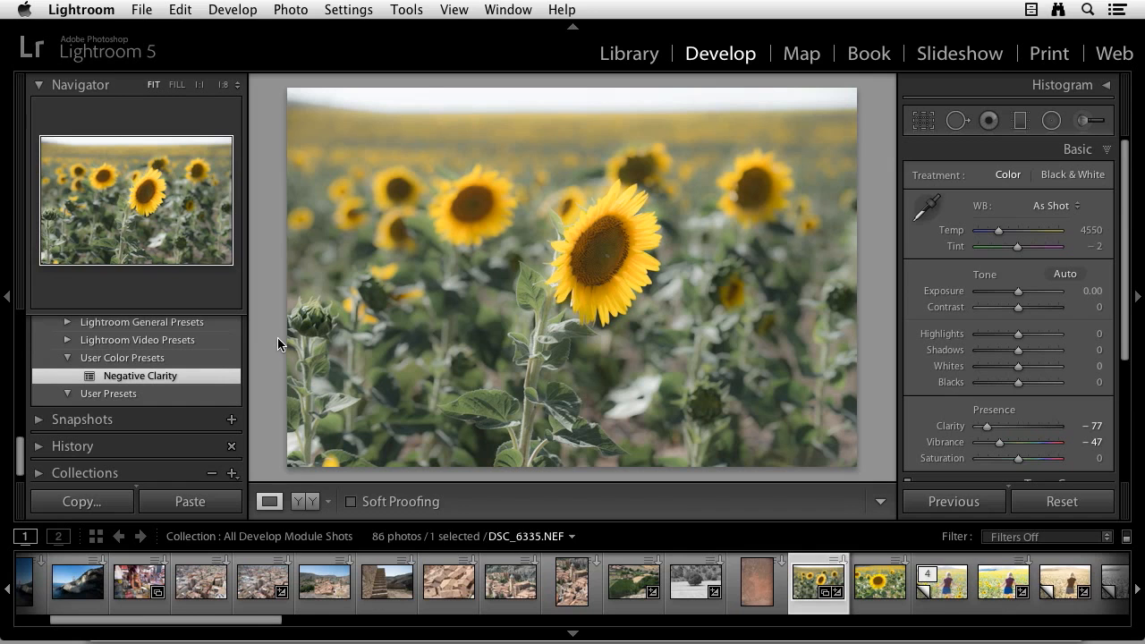
Step: Apply the Negative Clarity user preset to the town photo DSC_6273 from the Library grid, and check the photo enlarged
{"action": "key", "text": "g"}
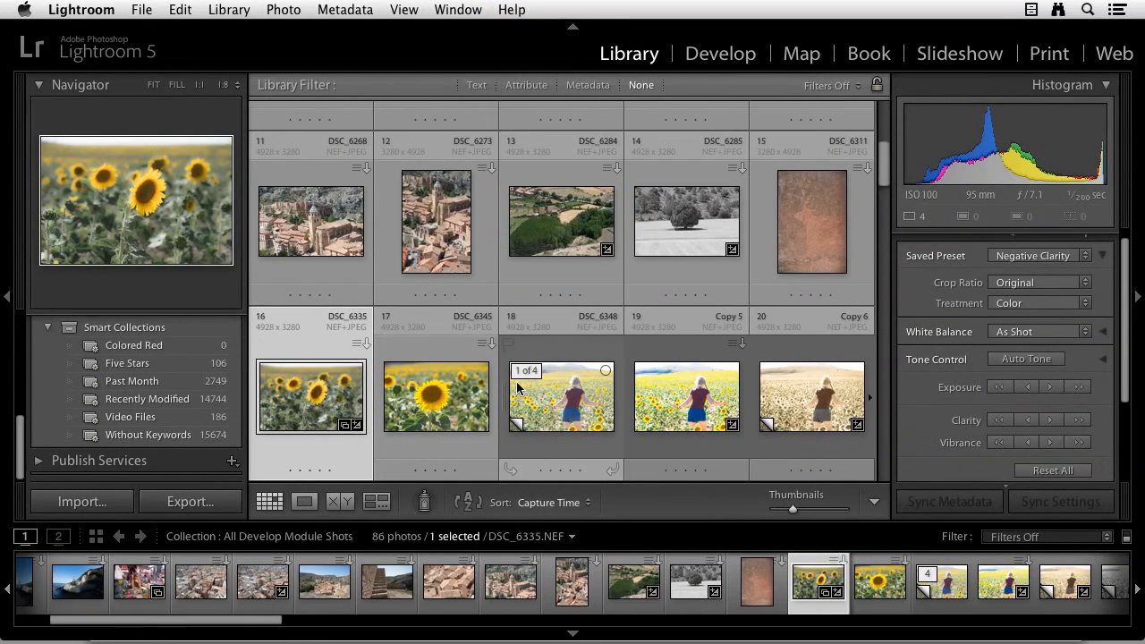
{"action": "left_click", "coordinate": [450, 234]}
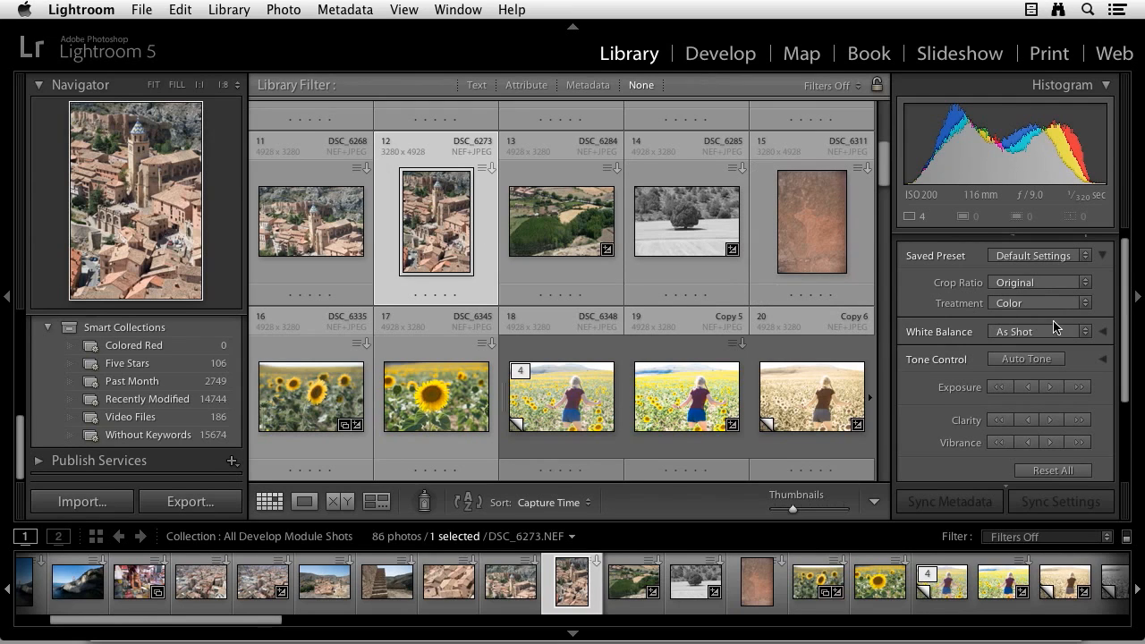
{"action": "scroll", "coordinate": [994, 288], "scroll_direction": "up", "scroll_amount": 1}
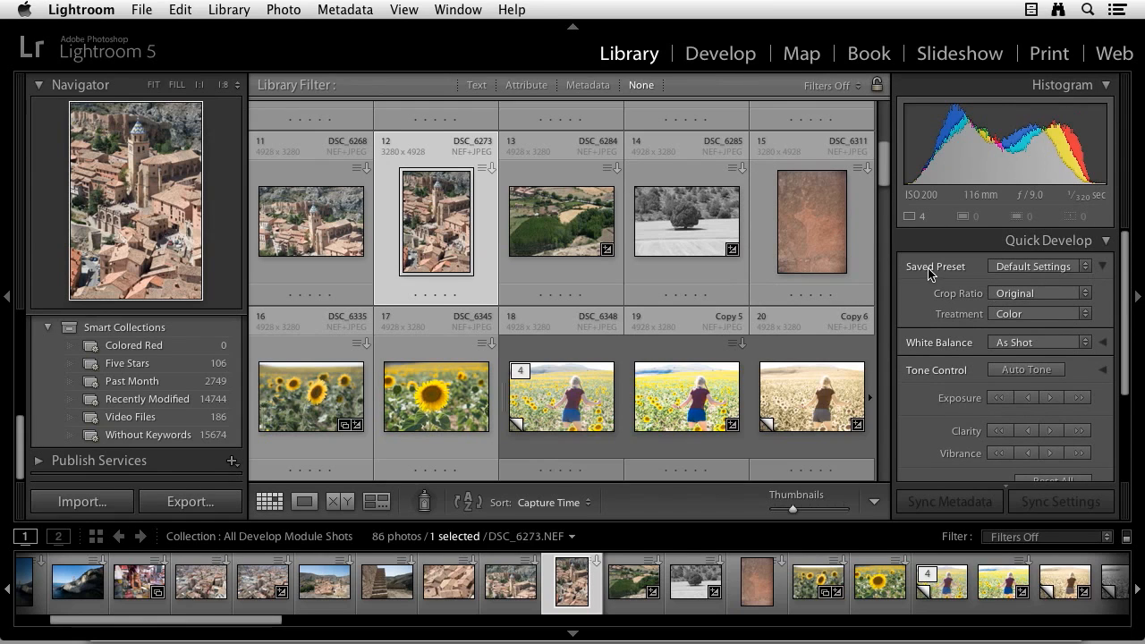
{"action": "left_click", "coordinate": [1087, 271]}
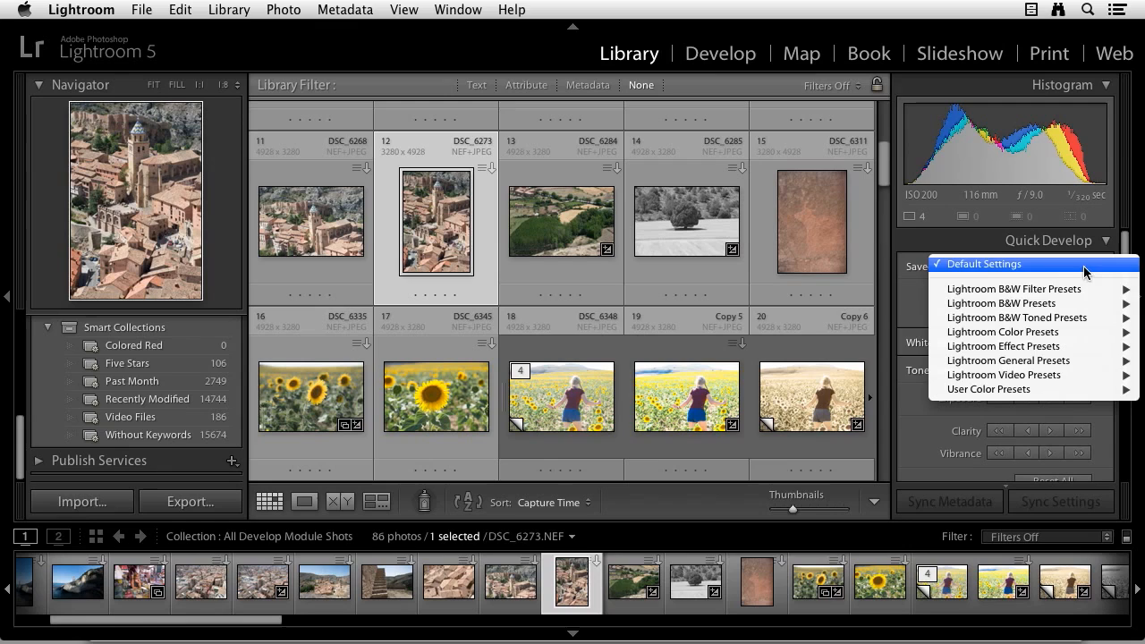
{"action": "mouse_move", "coordinate": [1081, 288]}
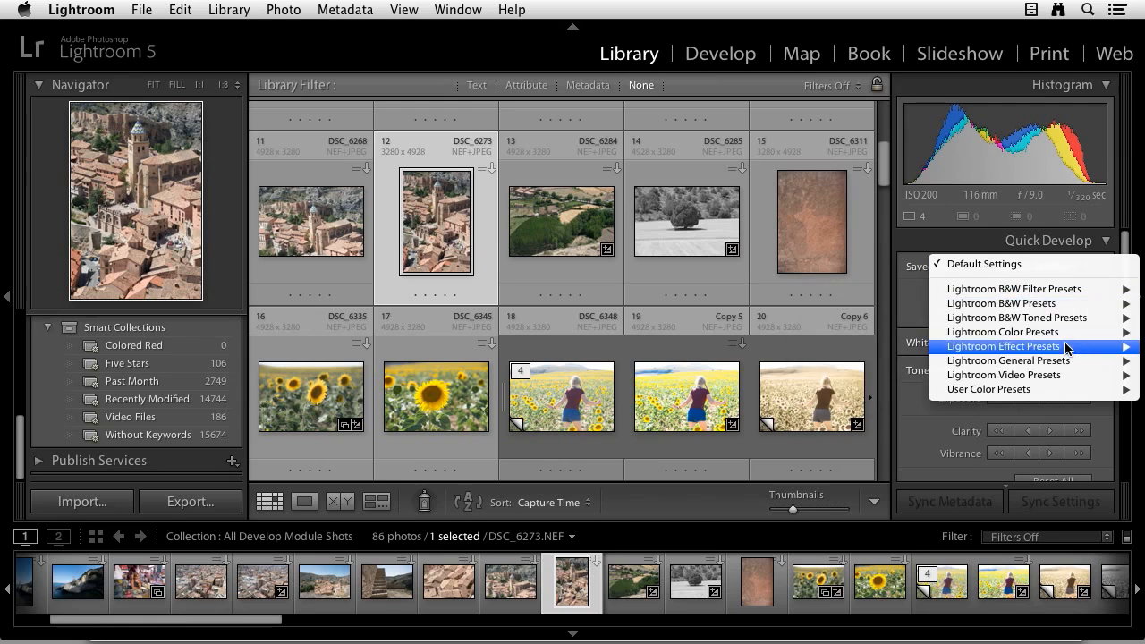
{"action": "mouse_move", "coordinate": [1056, 390]}
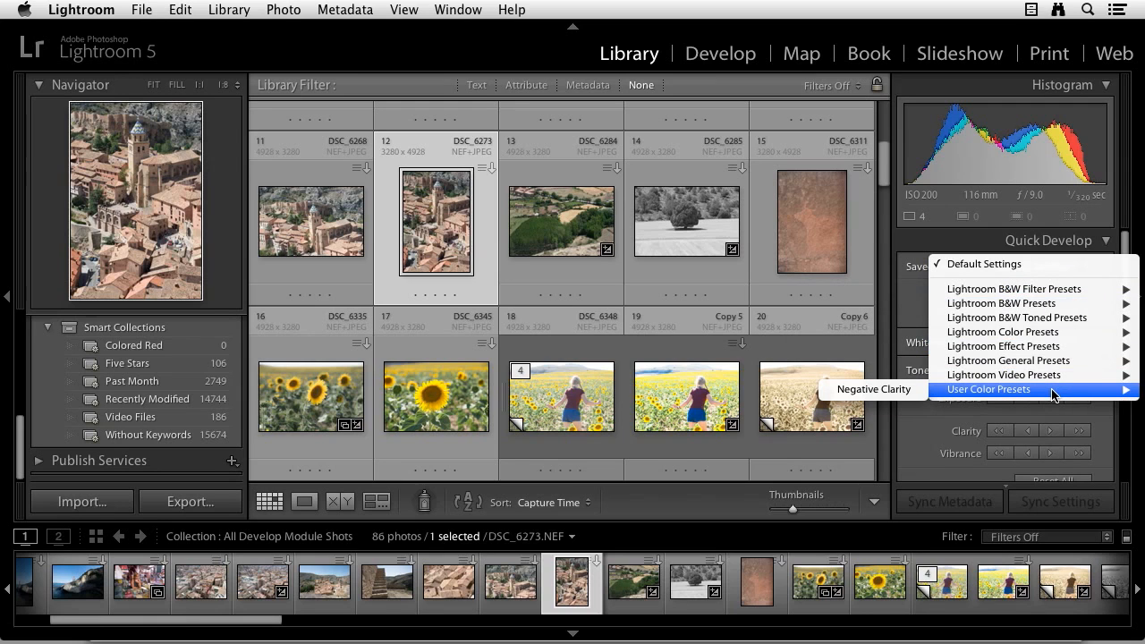
{"action": "left_click", "coordinate": [894, 390]}
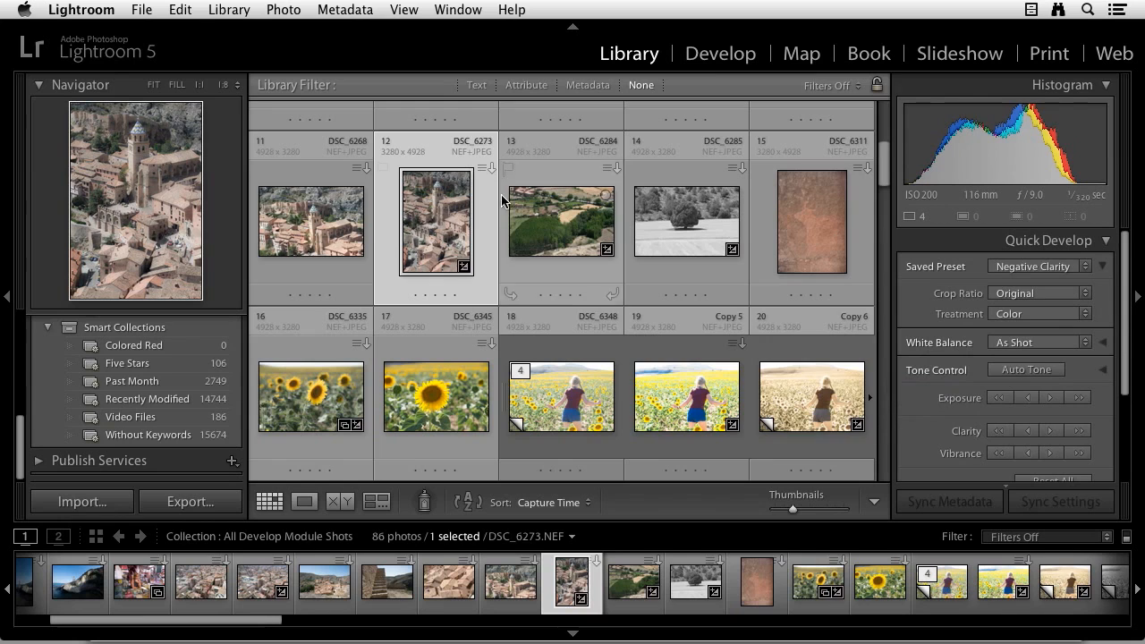
{"action": "double_click", "coordinate": [427, 222]}
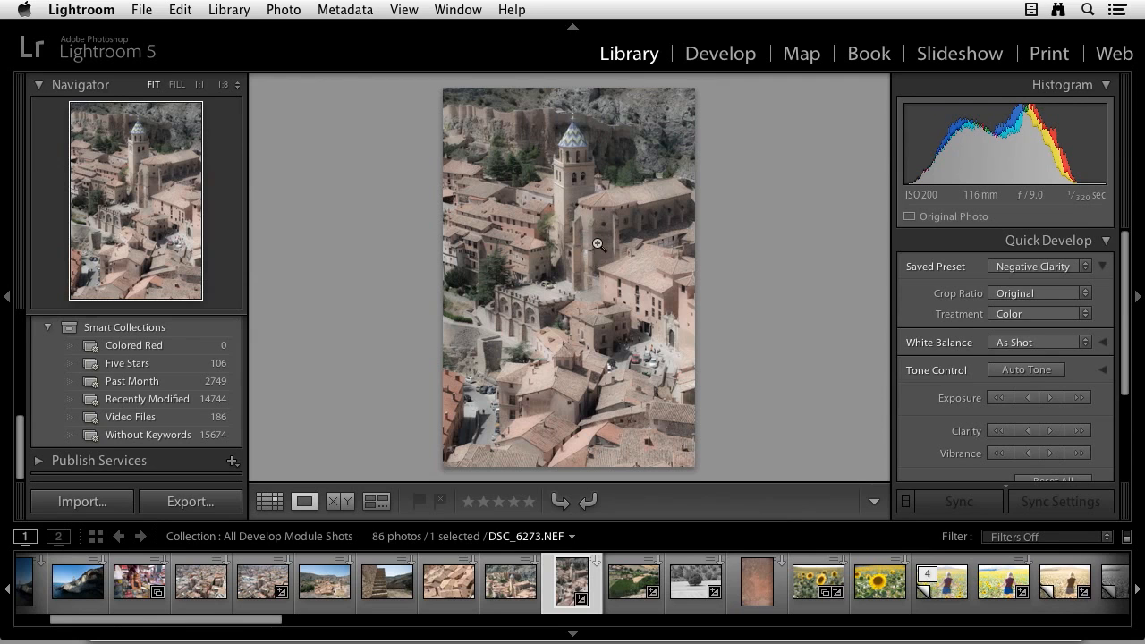
{"action": "key", "text": "g"}
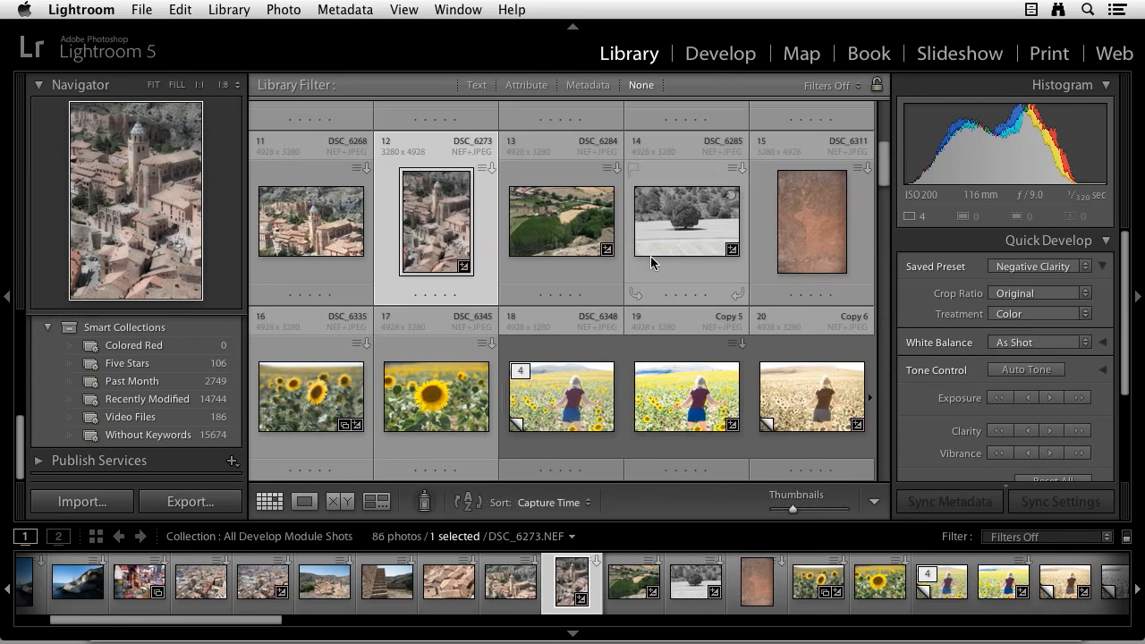
Step: Apply the Selenium Tone preset from Lightroom B&W Toned Presets to the four photos DSC_6123 through DSC_6256 in the Library grid
{"action": "scroll", "coordinate": [555, 246], "scroll_direction": "up", "scroll_amount": 3}
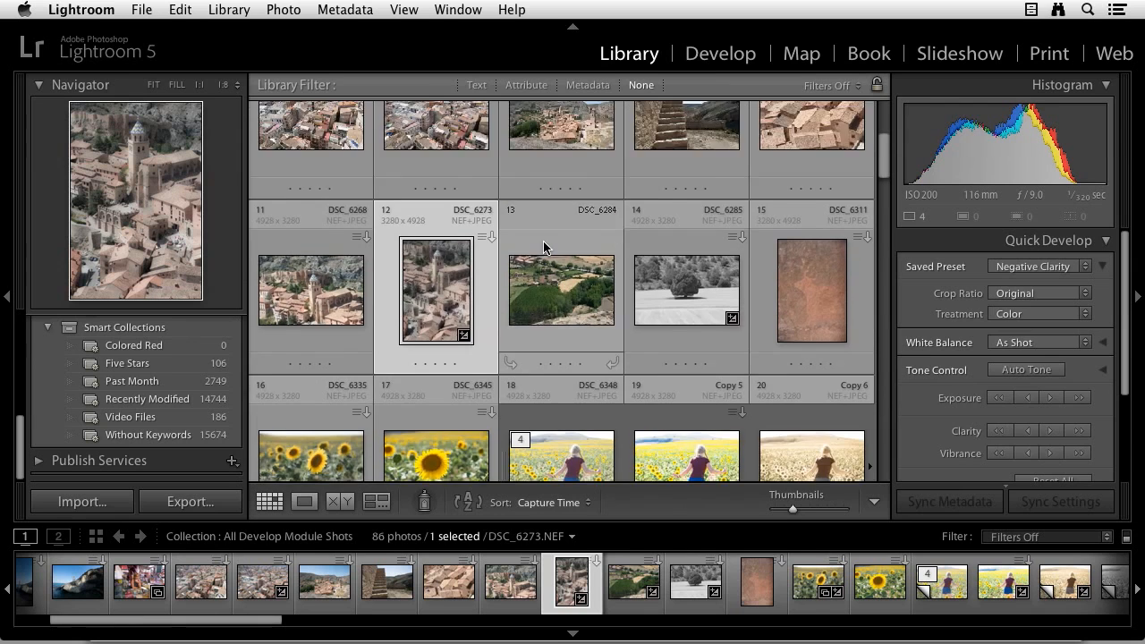
{"action": "left_click", "coordinate": [324, 254]}
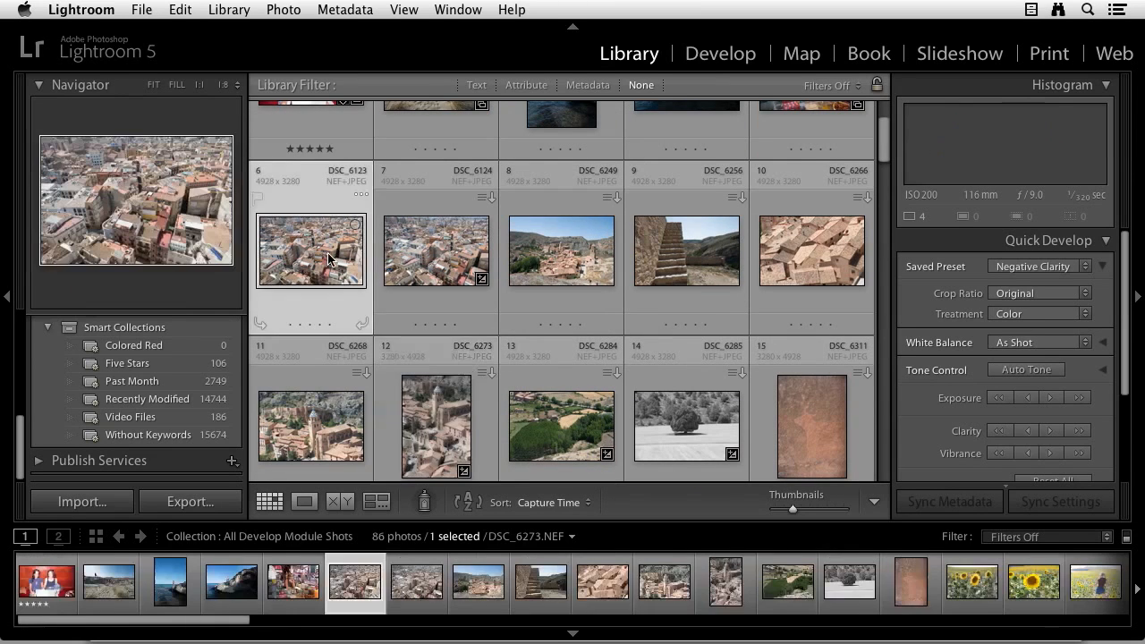
{"action": "left_click", "coordinate": [676, 258], "text": "shift"}
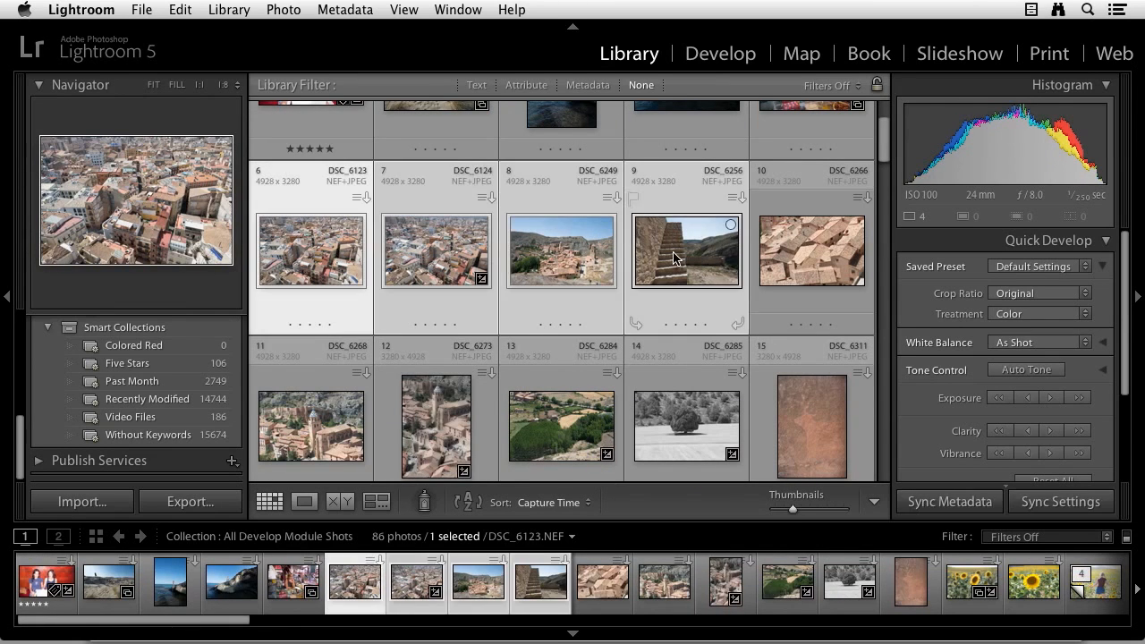
{"action": "left_click", "coordinate": [1089, 269]}
{"action": "mouse_move", "coordinate": [1059, 360]}
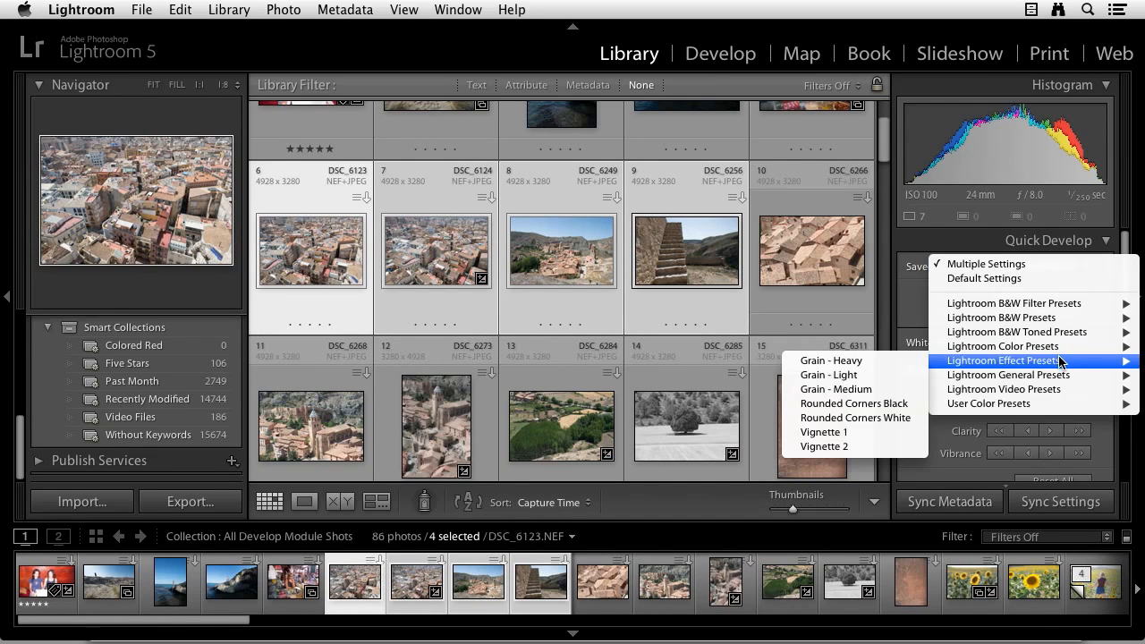
{"action": "mouse_move", "coordinate": [1062, 337]}
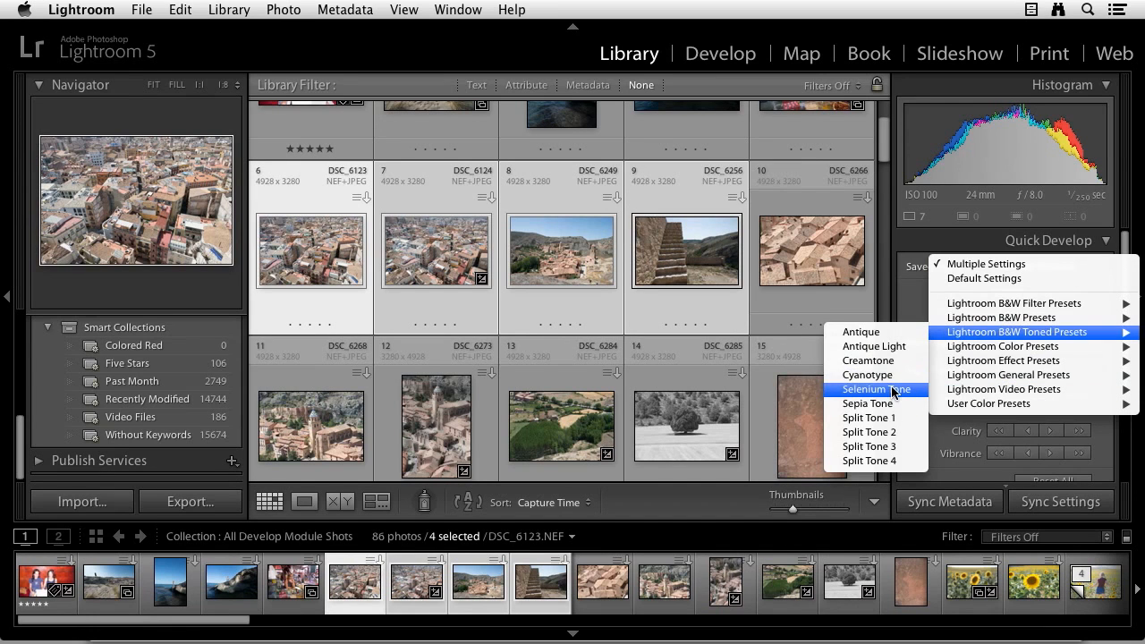
{"action": "left_click", "coordinate": [892, 392]}
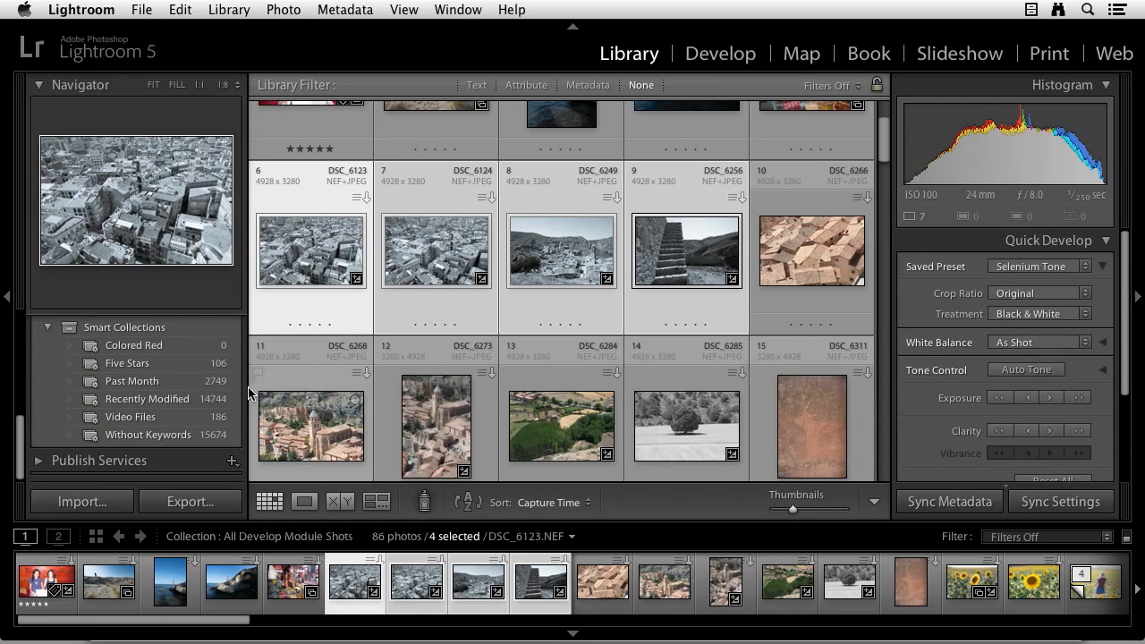
Step: Open the photo import window and compare the Move and Add import methods, ending on Add
{"action": "left_click", "coordinate": [112, 501]}
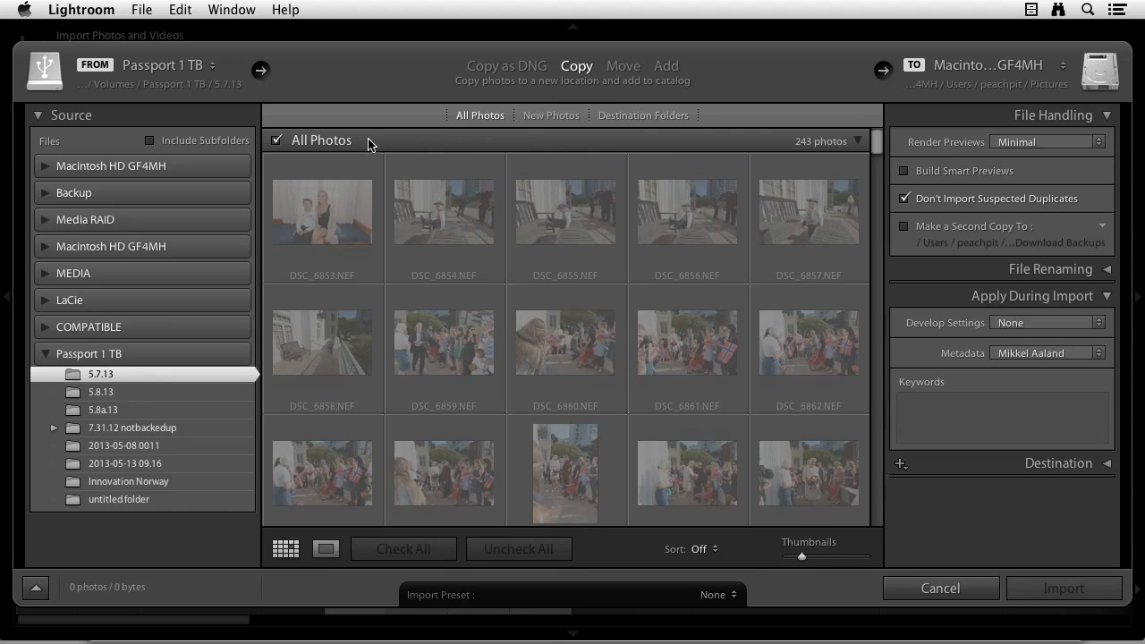
{"action": "left_click", "coordinate": [620, 68]}
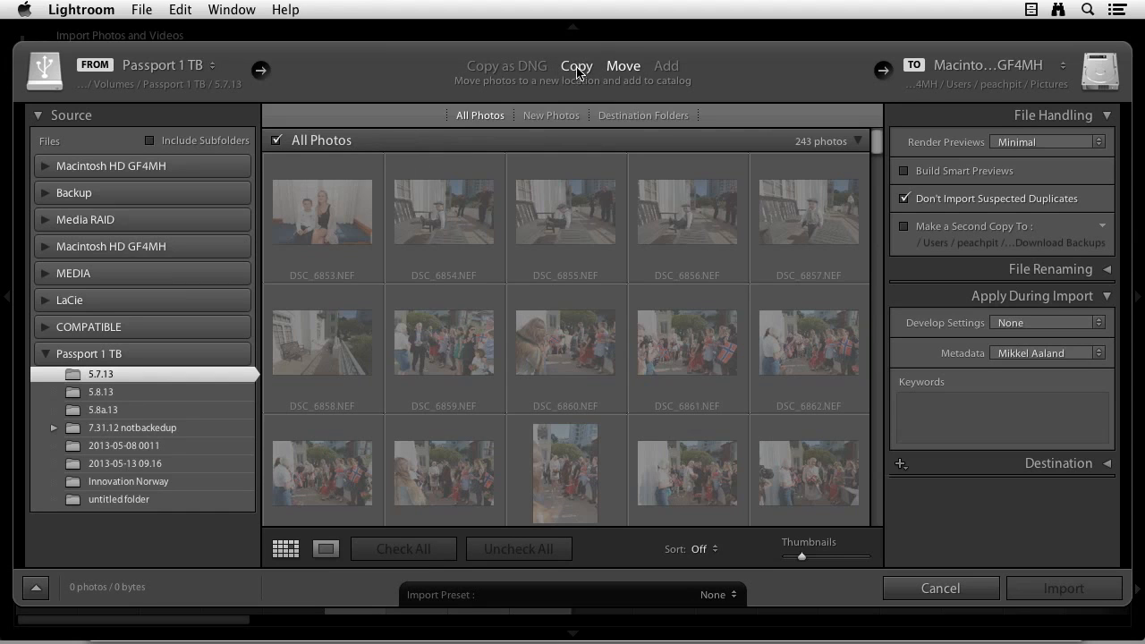
{"action": "left_click", "coordinate": [664, 67]}
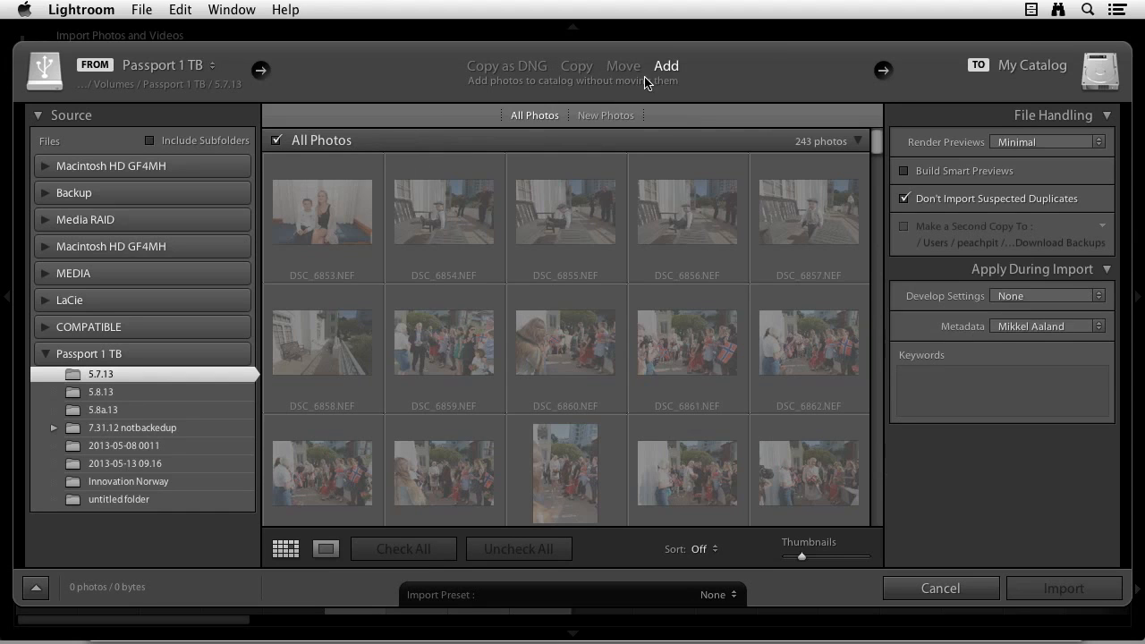
Step: Check the develop presets available to apply during import, including the User Color Presets folder, and cancel the import
{"action": "left_click", "coordinate": [1098, 296]}
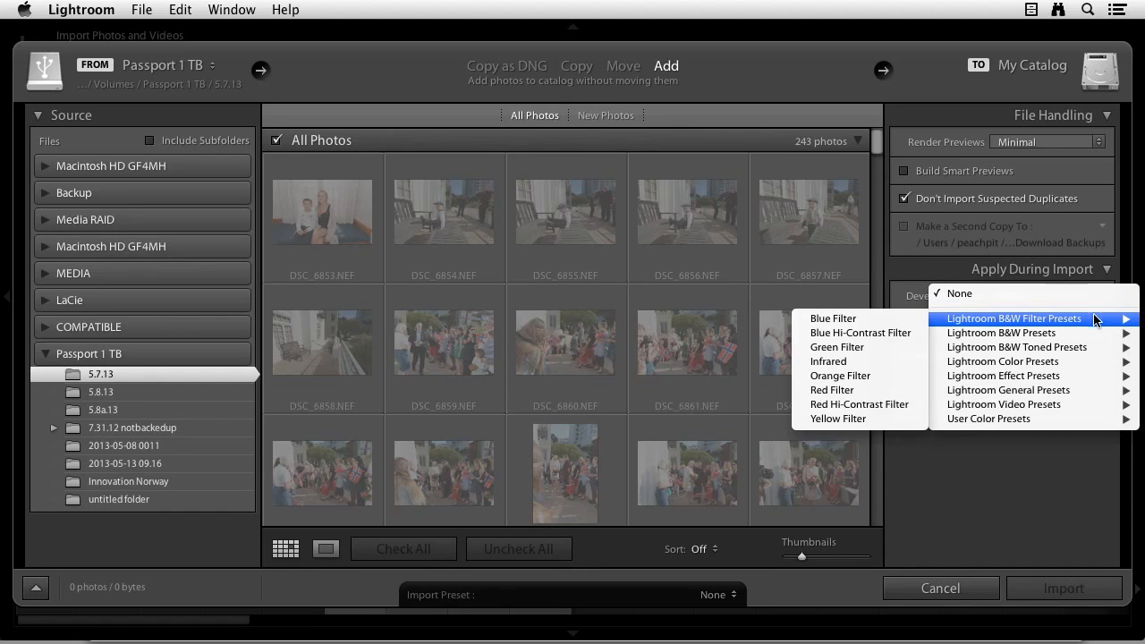
{"action": "mouse_move", "coordinate": [1041, 422]}
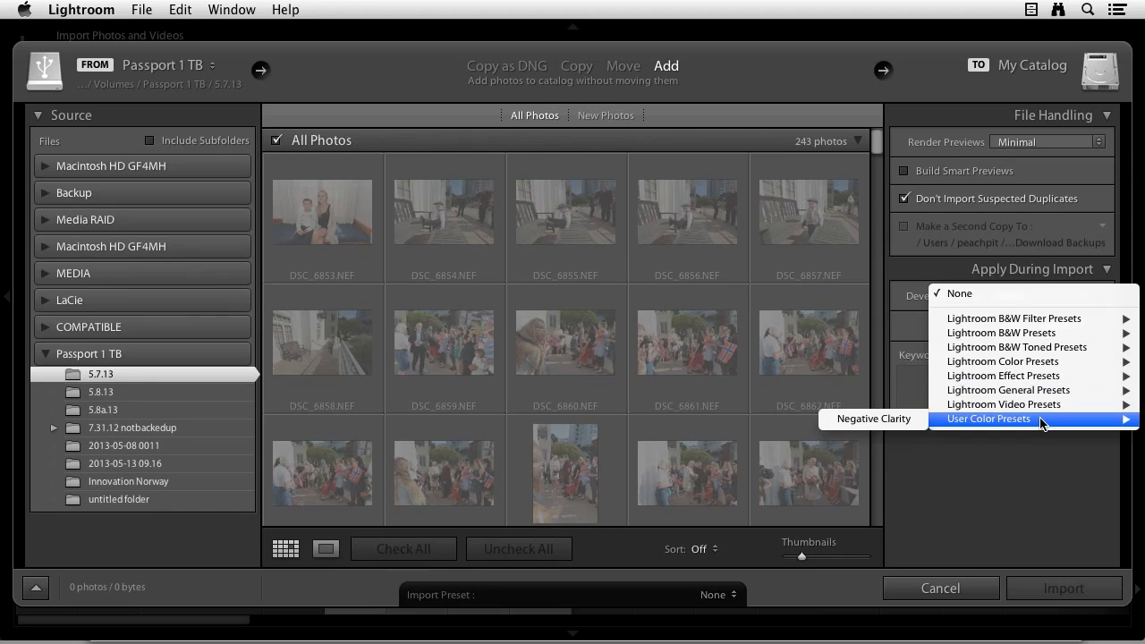
{"action": "left_click", "coordinate": [1055, 273]}
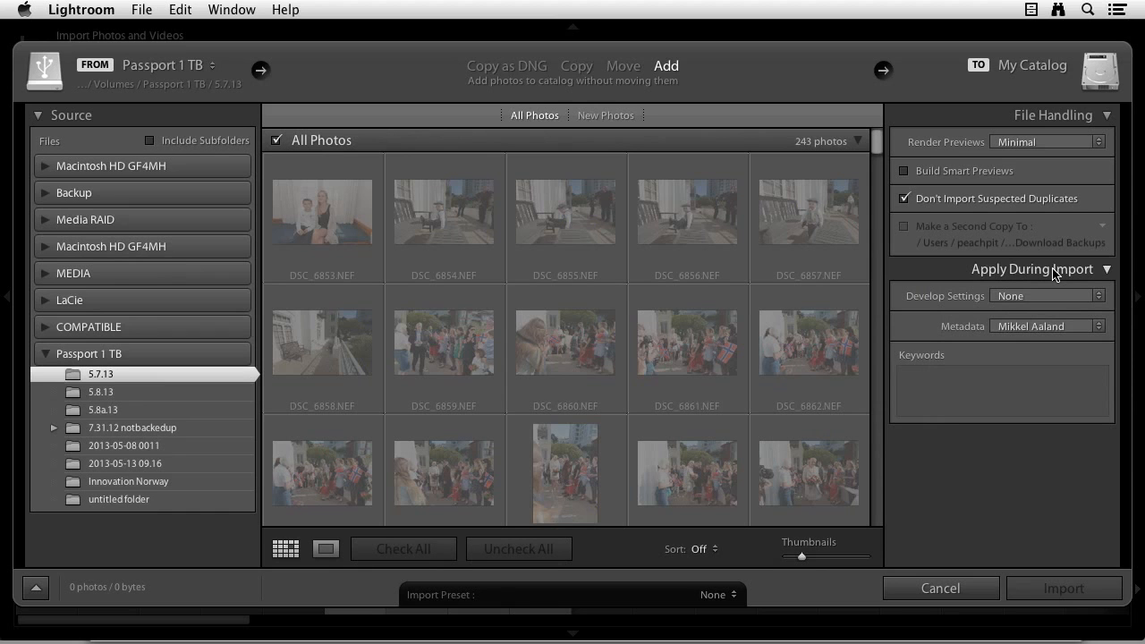
{"action": "left_click", "coordinate": [942, 588]}
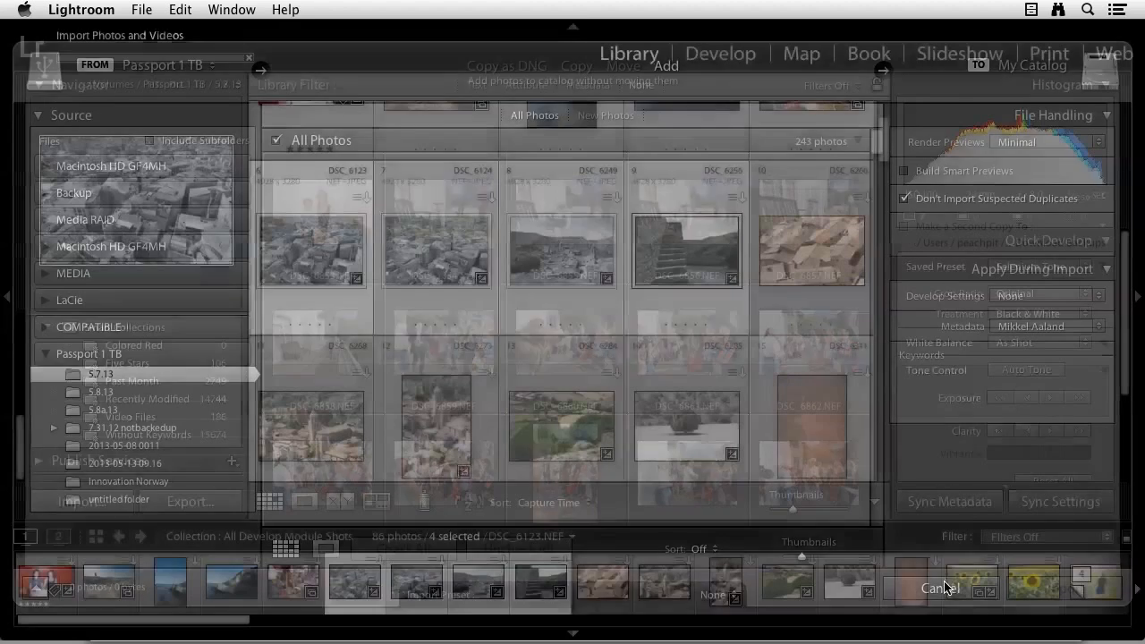